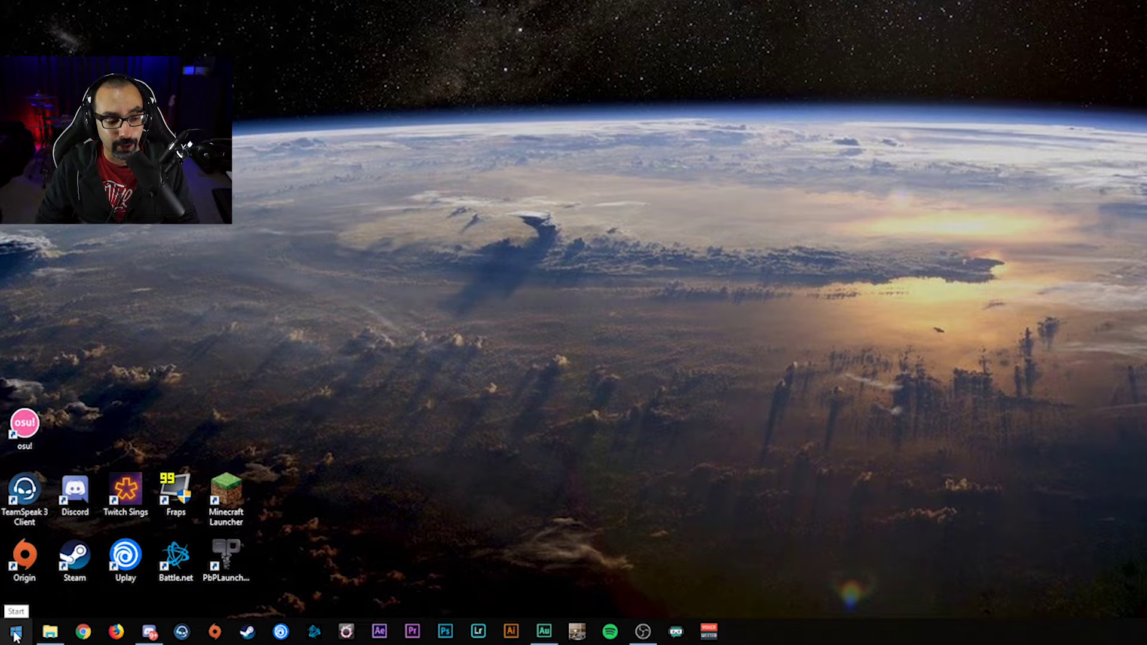
Search 'sound' from Start to open the Sound control panel, viewing Recording then Playback devices.
click(17, 635)
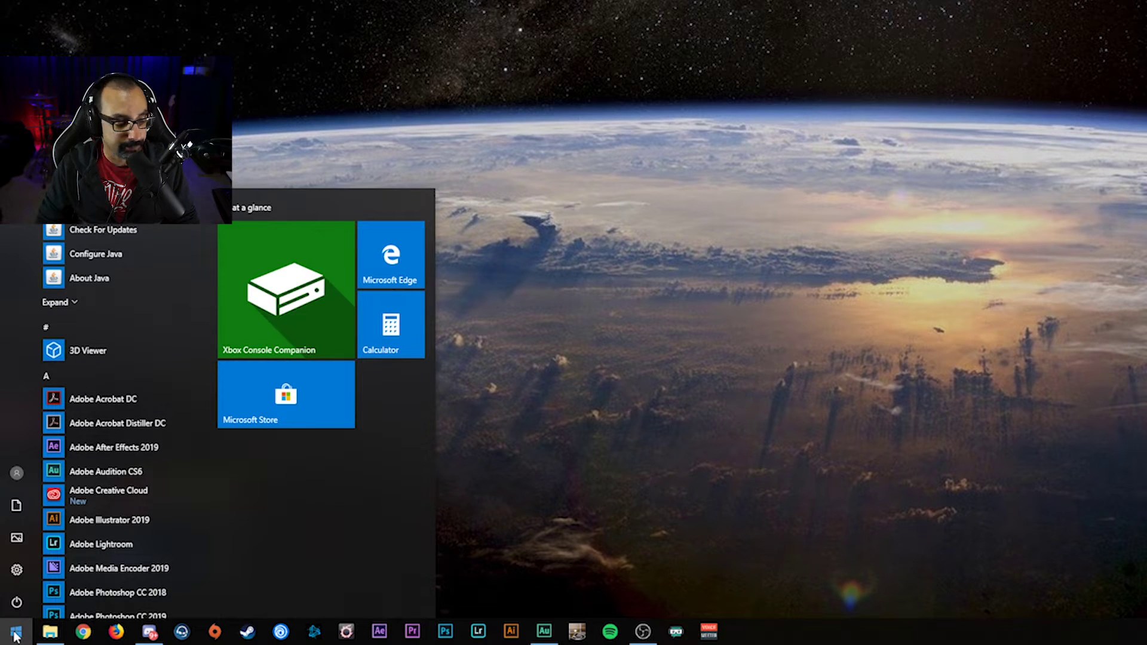
text(sound)
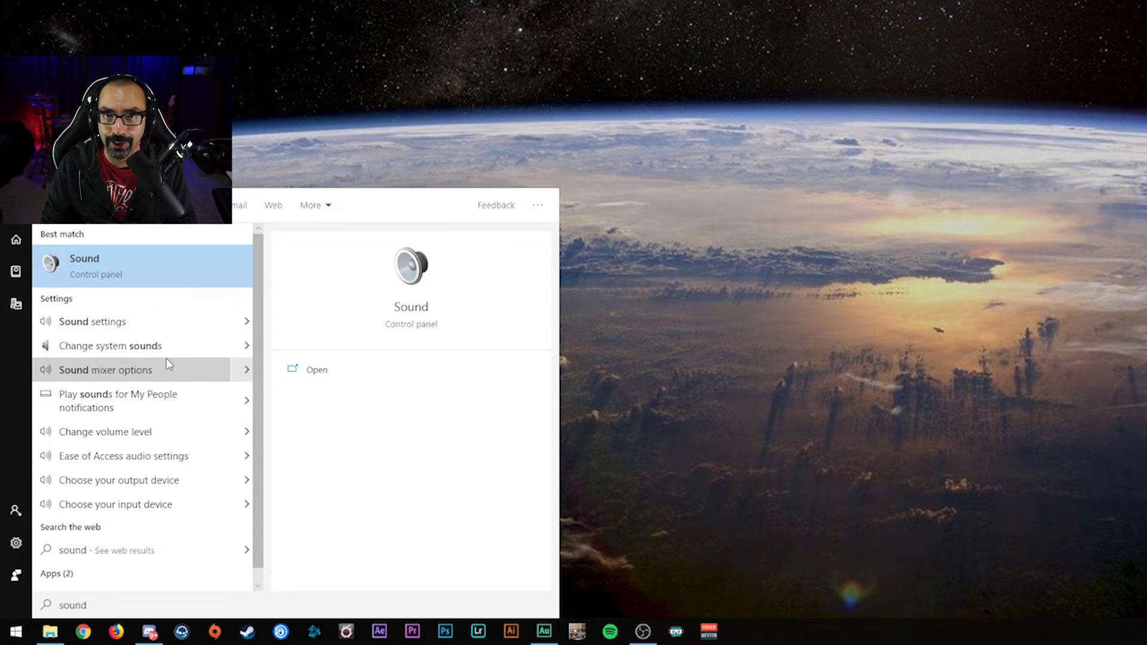
key(Return)
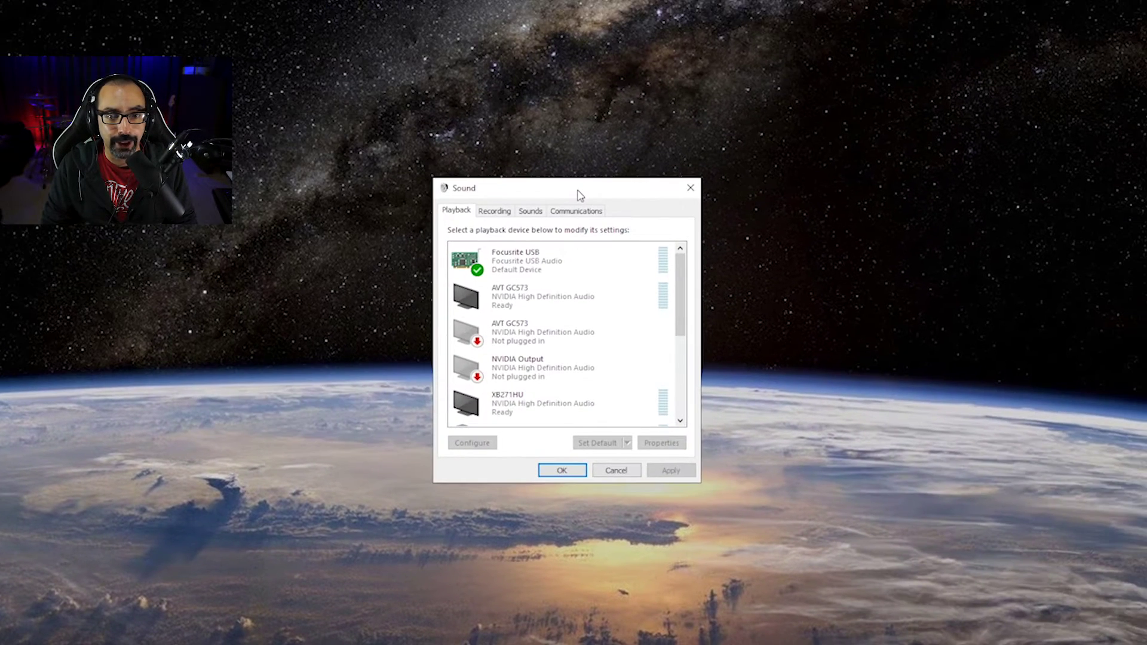
click(501, 214)
click(458, 213)
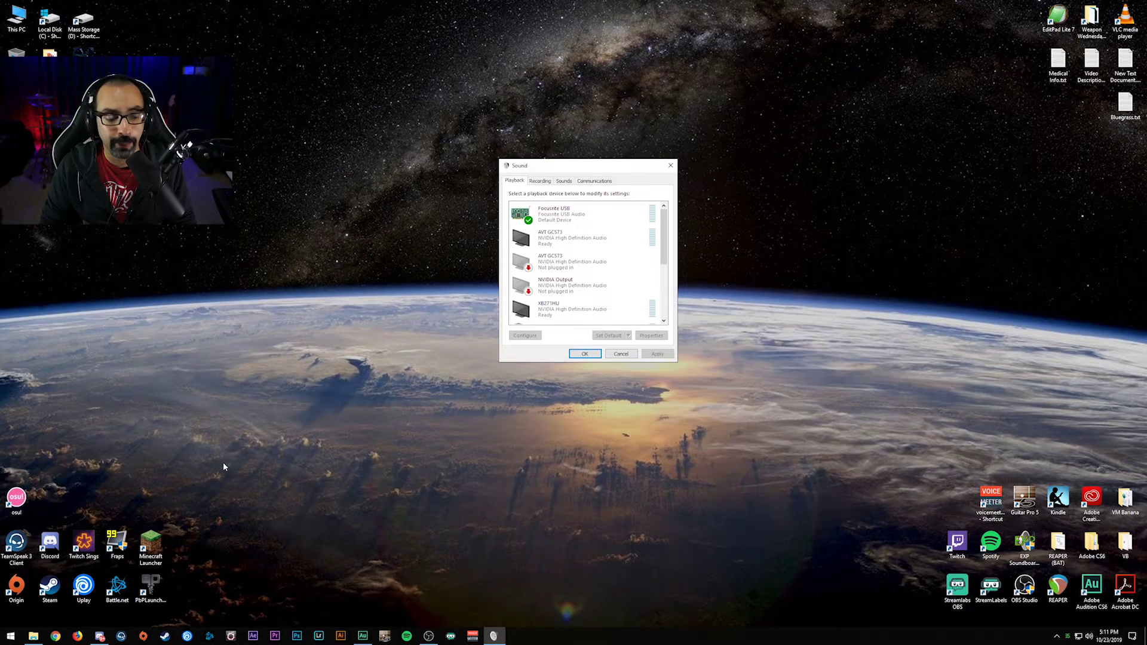
Search 'control' to open Control Panel and view its items as Large icons.
click(10, 637)
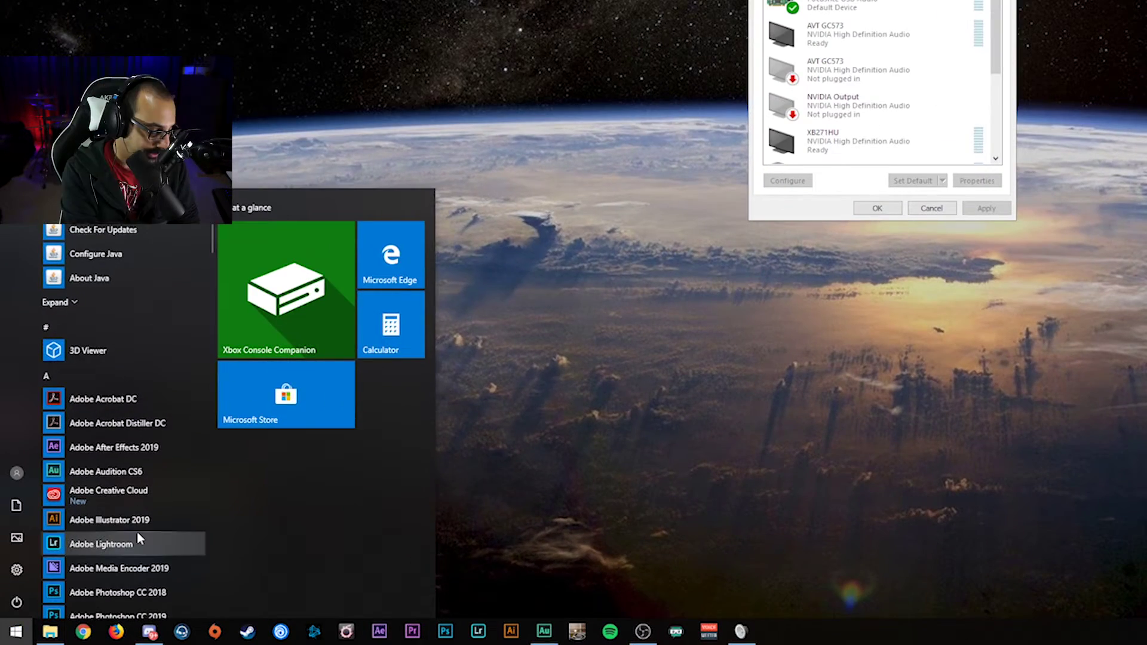
text(control)
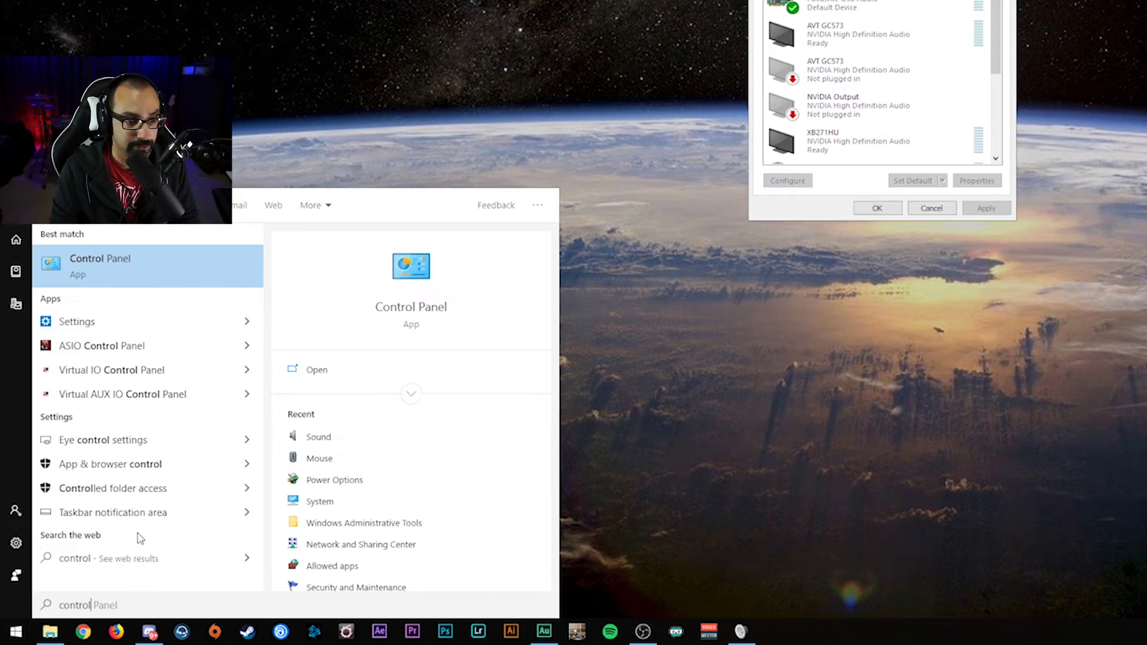
click(149, 274)
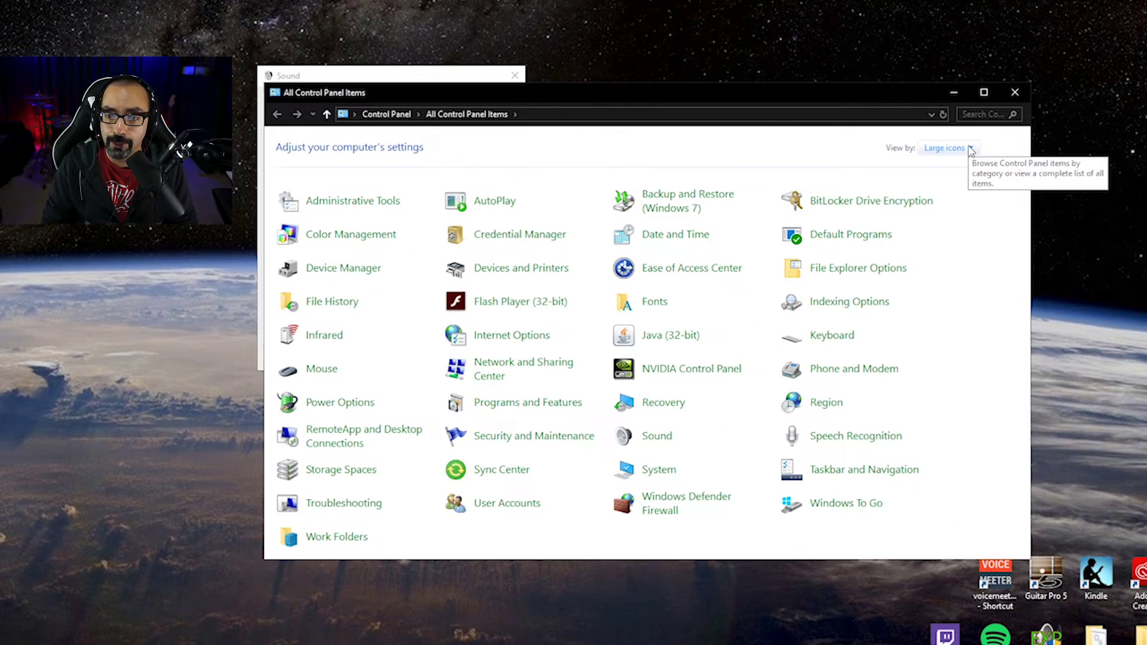
click(972, 149)
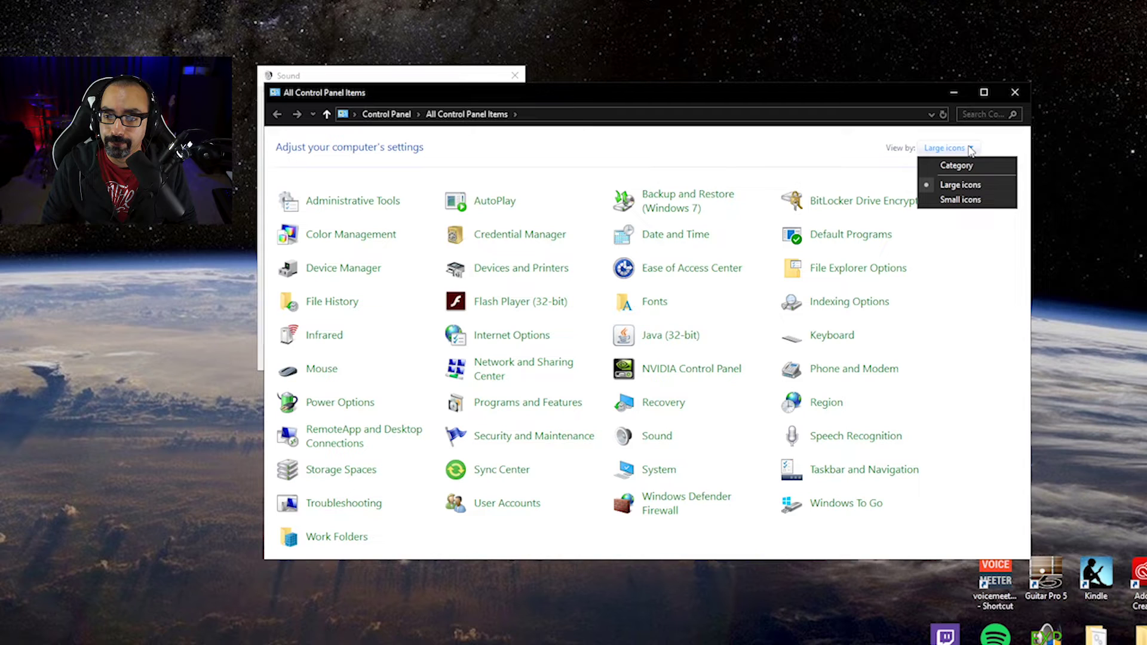
click(982, 185)
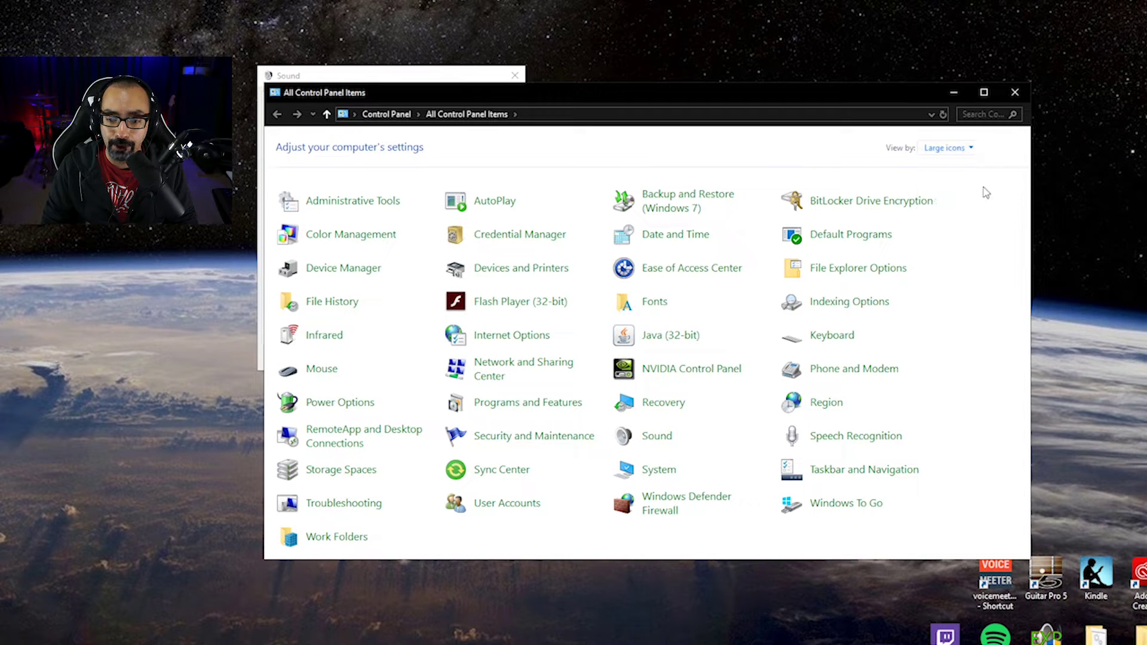
Open Sound from Control Panel, then close the Sound dialog.
click(658, 437)
click(514, 75)
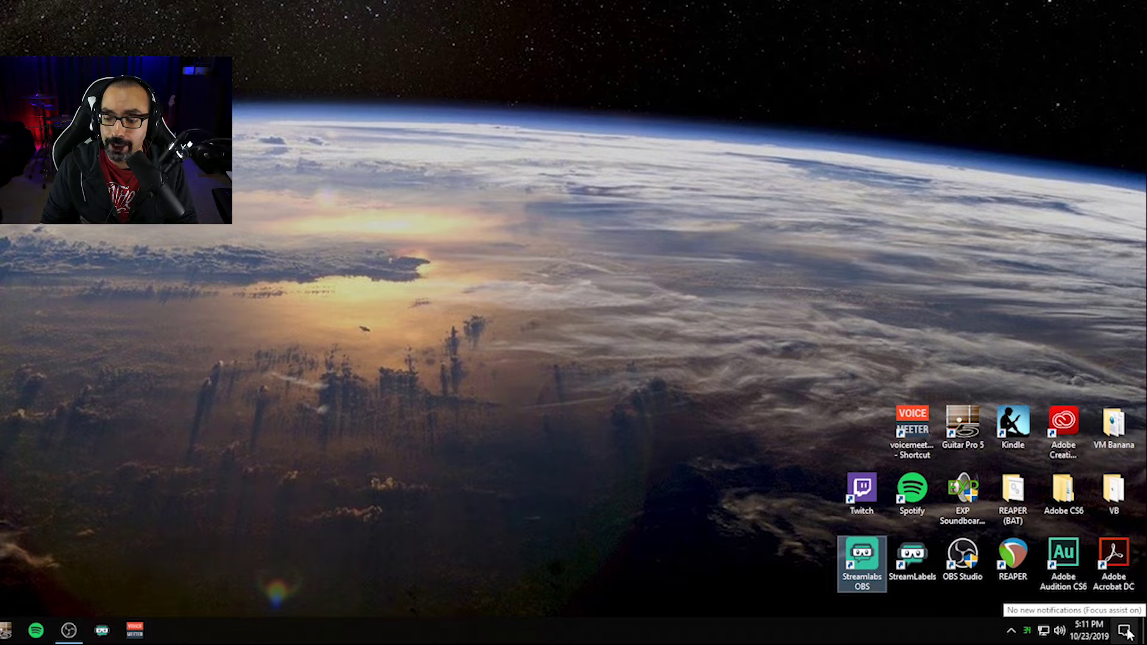
click(1126, 631)
Go to Settings > System > Sound, showing Focusrite USB as output and input at volume 80.
click(1040, 602)
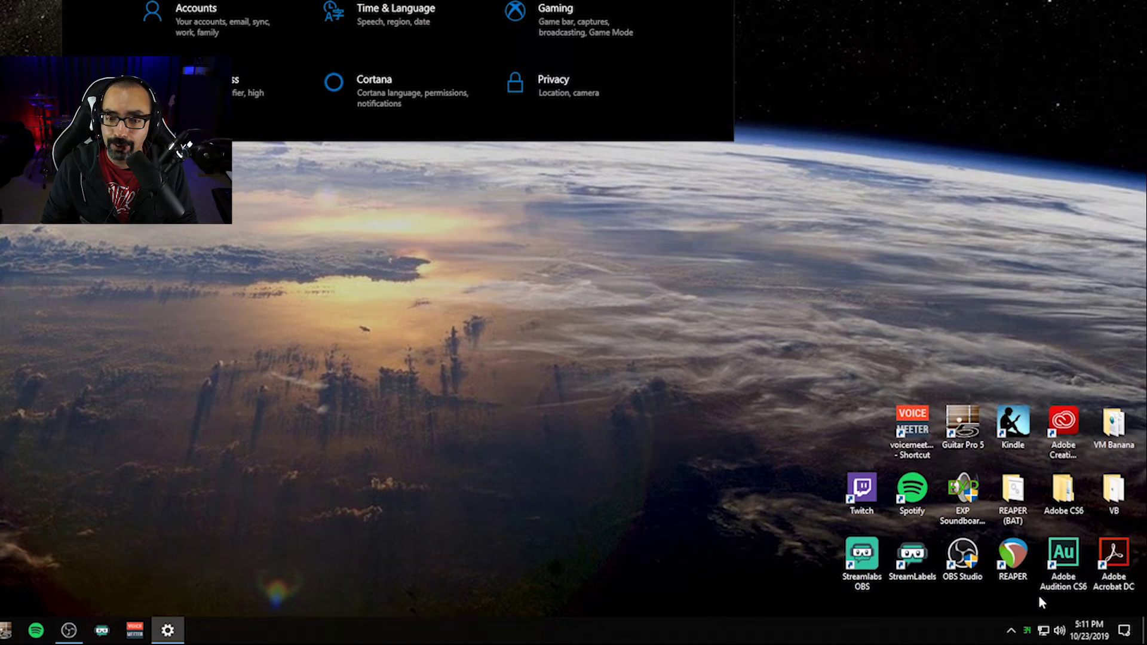
click(410, 210)
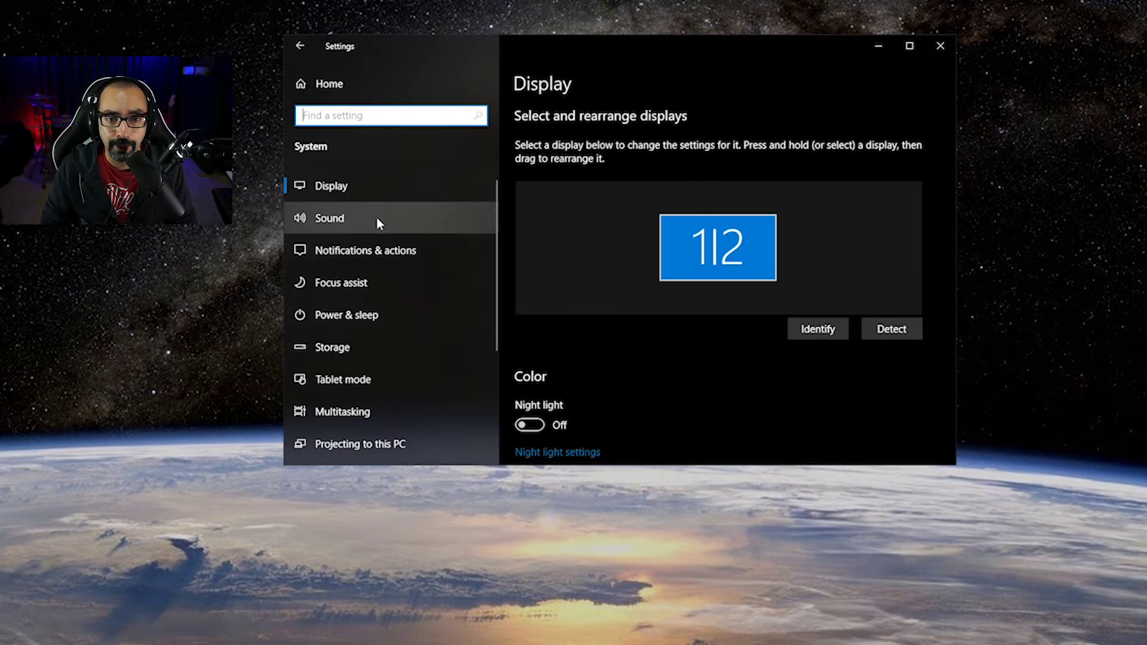
click(371, 219)
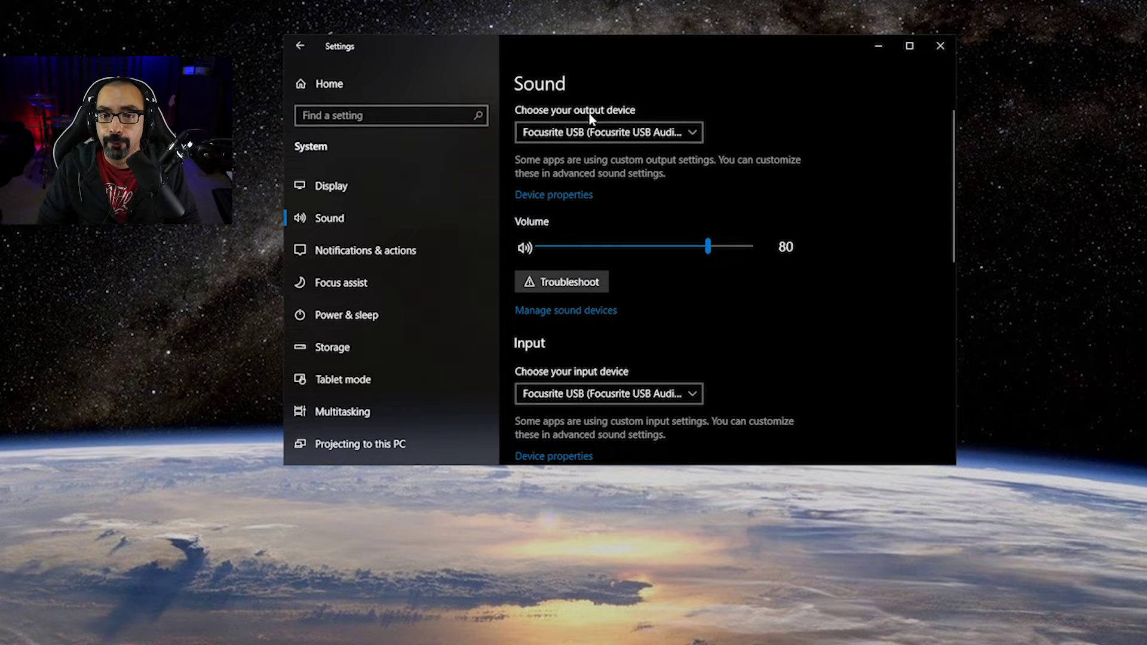
Select Focusrite USB in both the output device and input device dropdowns.
click(653, 135)
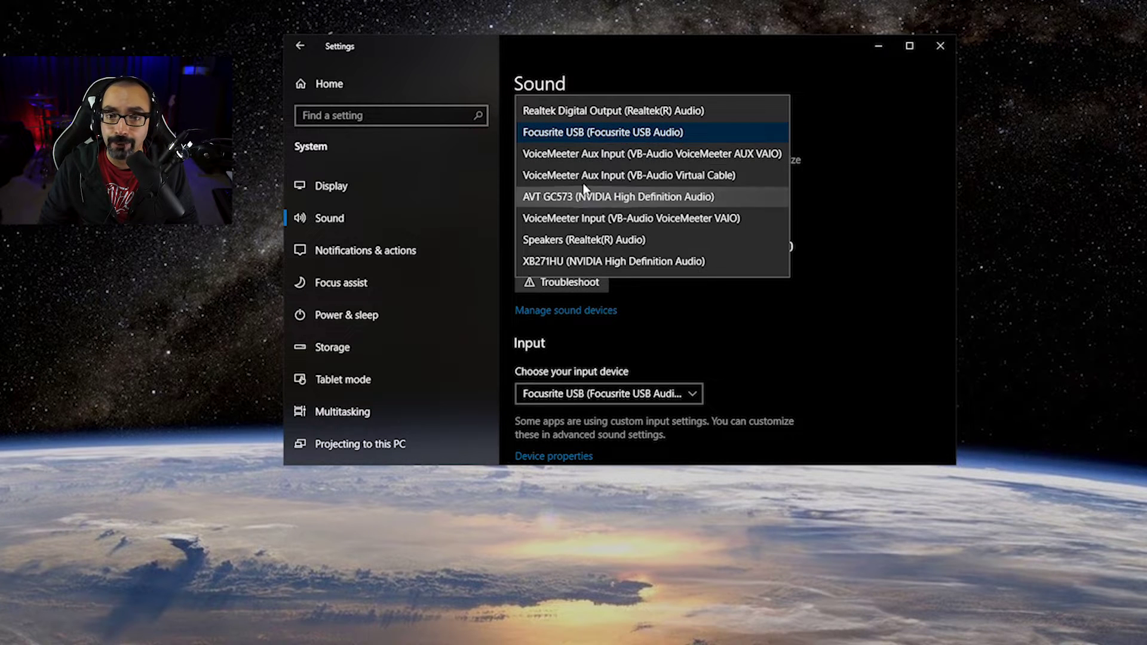
click(619, 220)
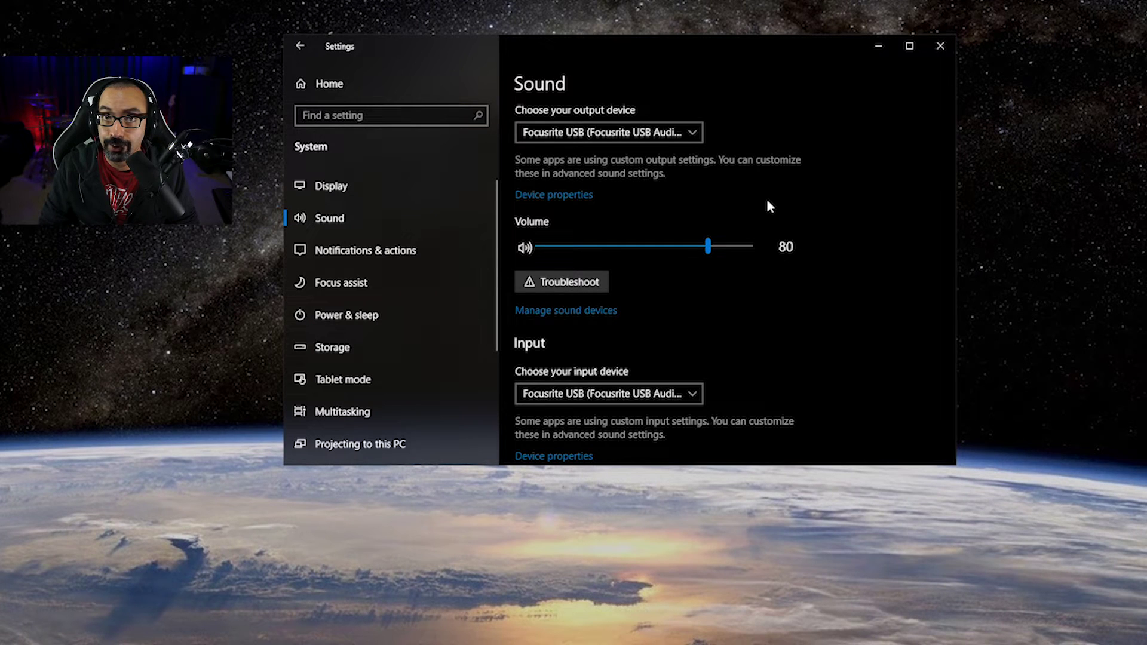
click(654, 395)
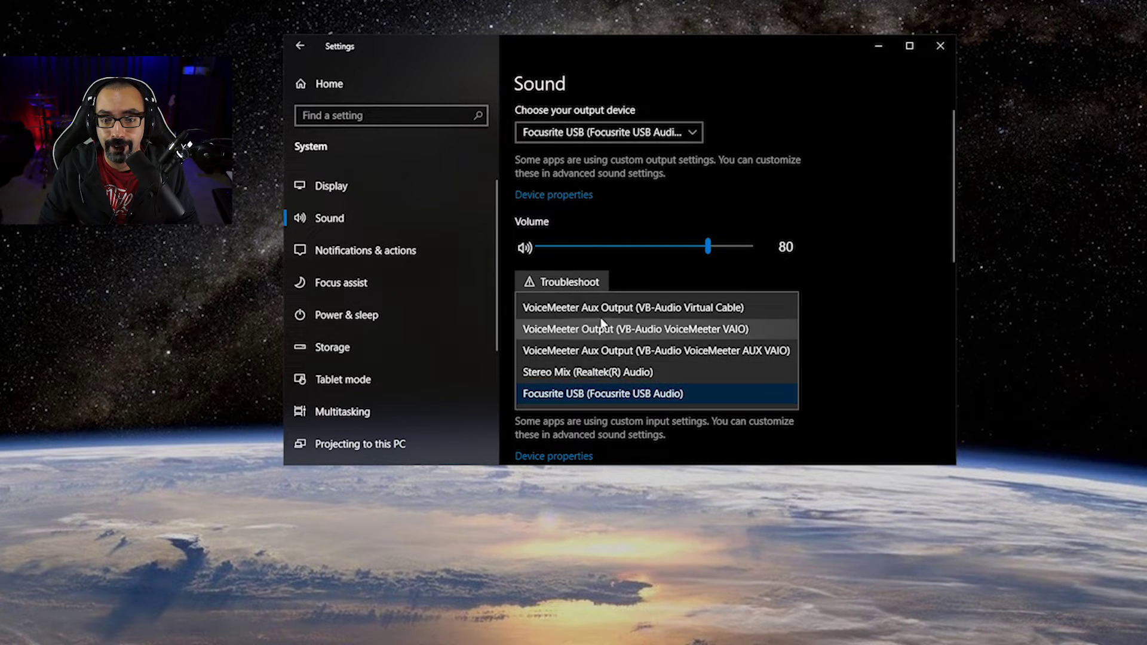
click(643, 395)
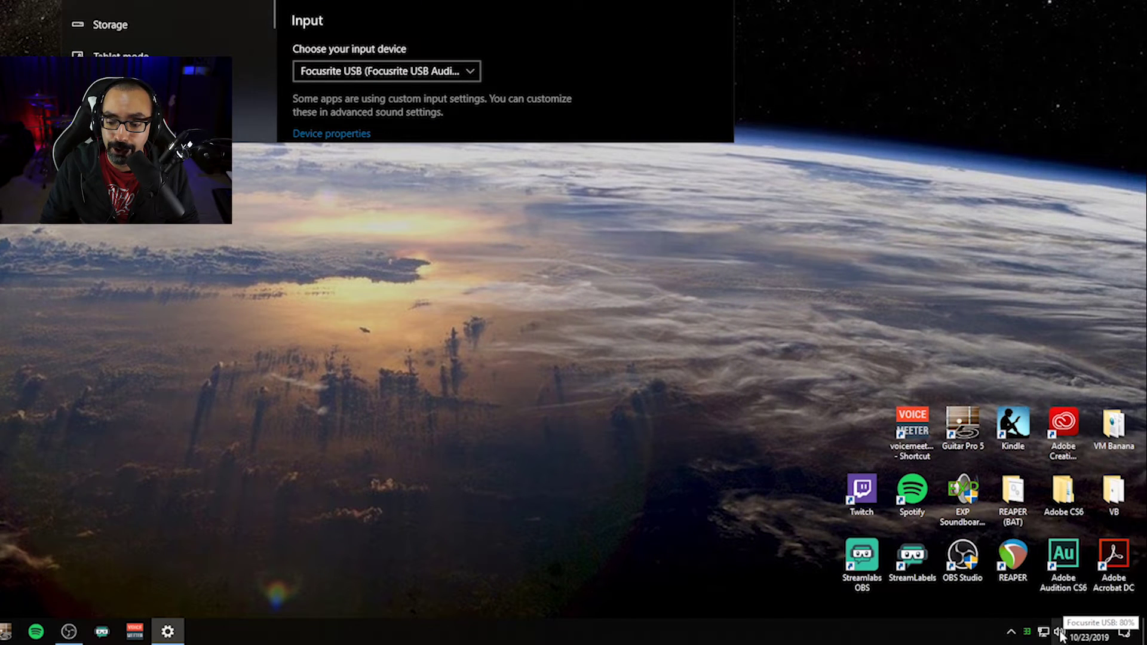
click(1060, 632)
Check the tray's playback device list, then launch Sound Control Panel from Related Settings.
click(1028, 571)
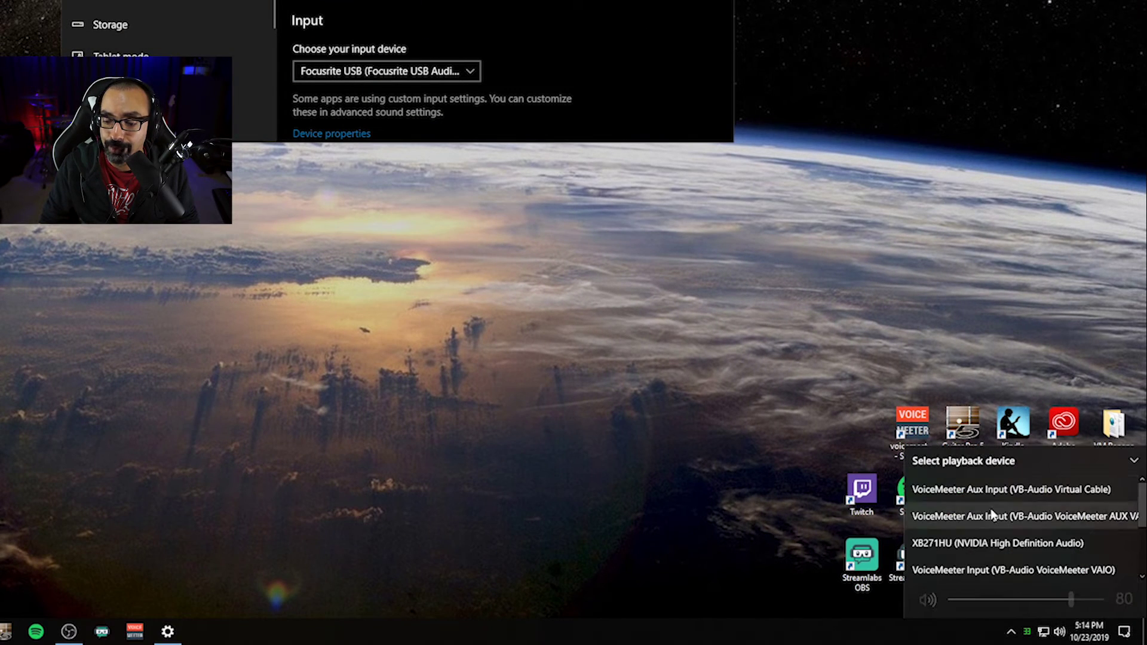
click(723, 474)
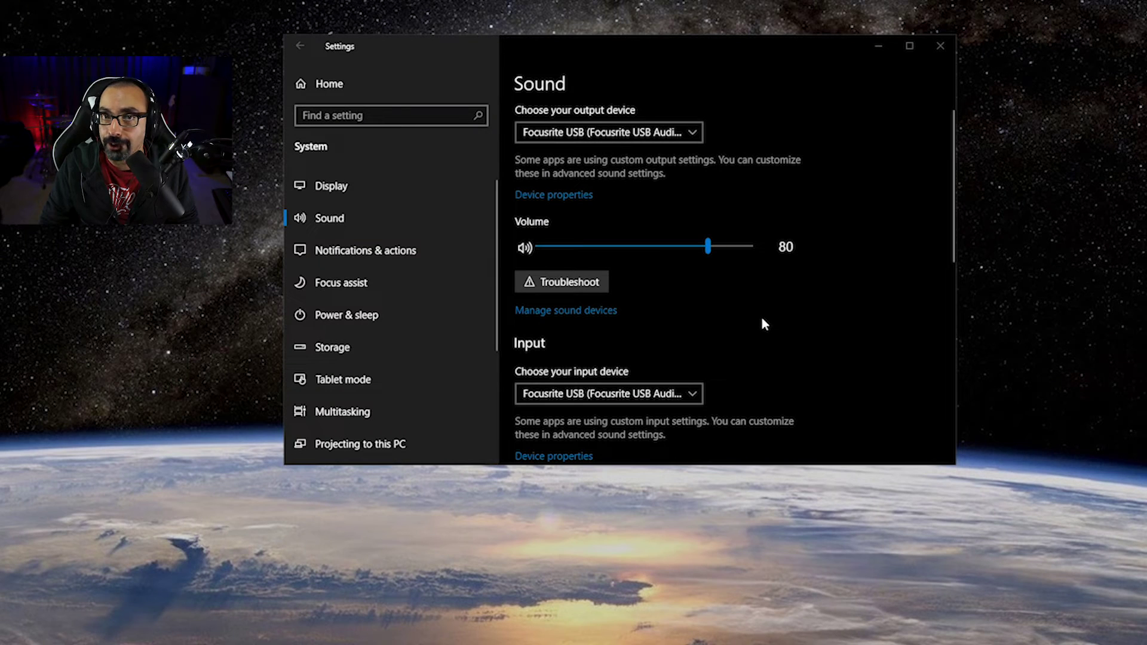
scroll(763, 323, down, 3)
scroll(853, 205, up, 2)
scroll(854, 205, down, 5)
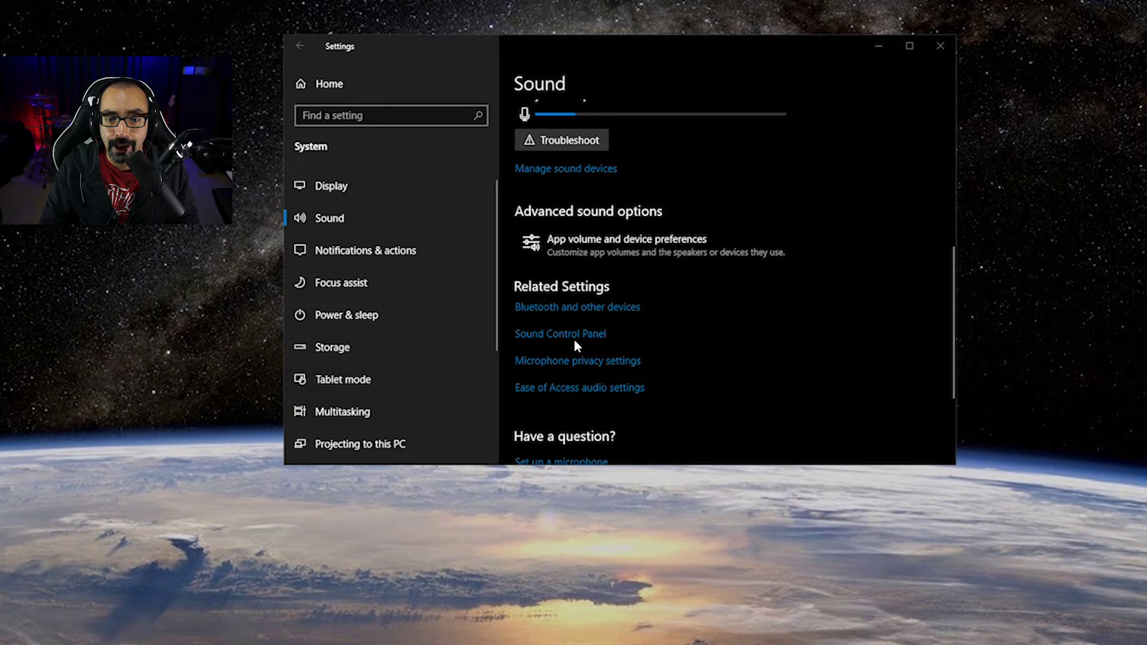
click(591, 338)
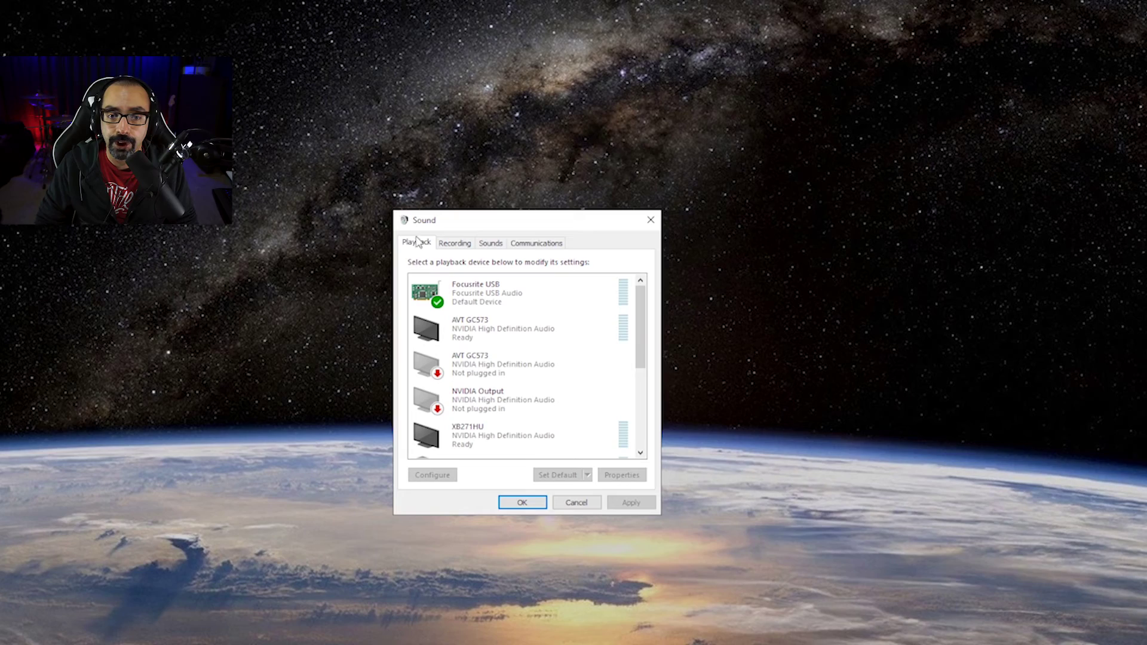
Open Properties for the Focusrite USB playback device from its right-click menu.
click(476, 297)
right_click(476, 295)
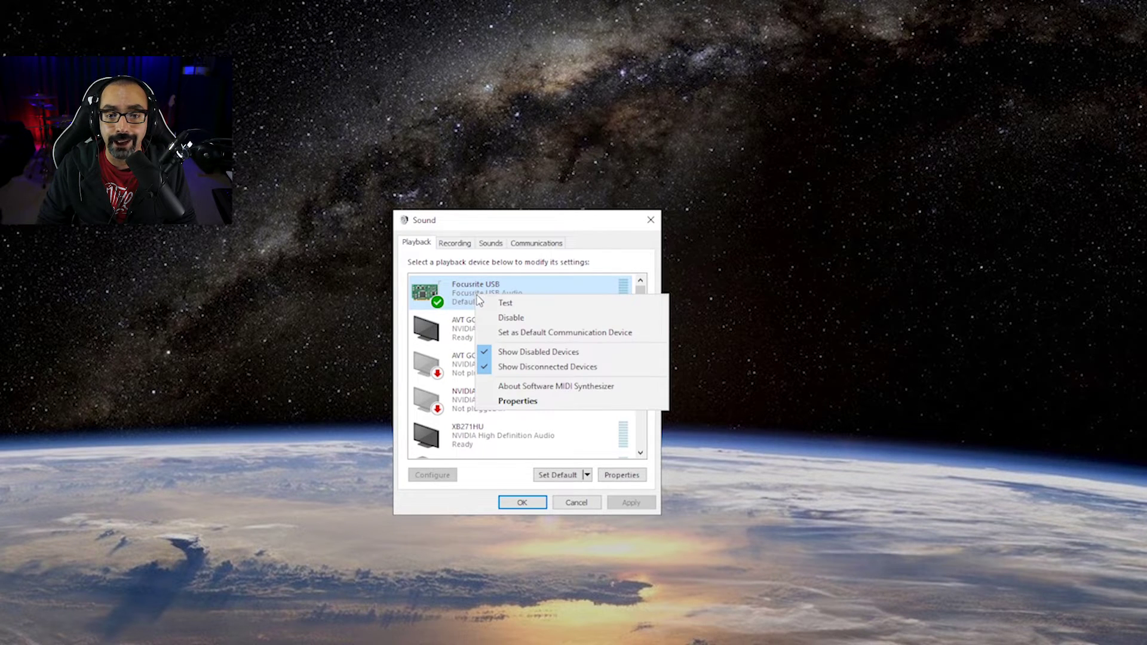
click(545, 402)
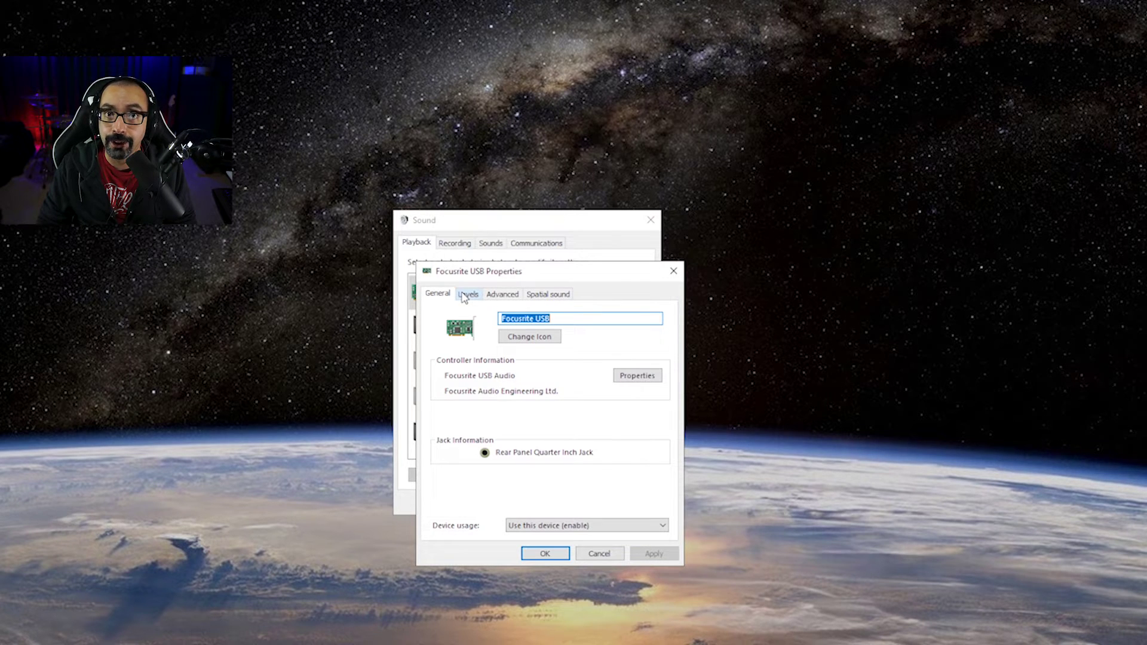
Keep the playback Default Format at 2 channel, 16 bit, 48000 Hz (DVD Quality) and confirm with OK.
click(499, 298)
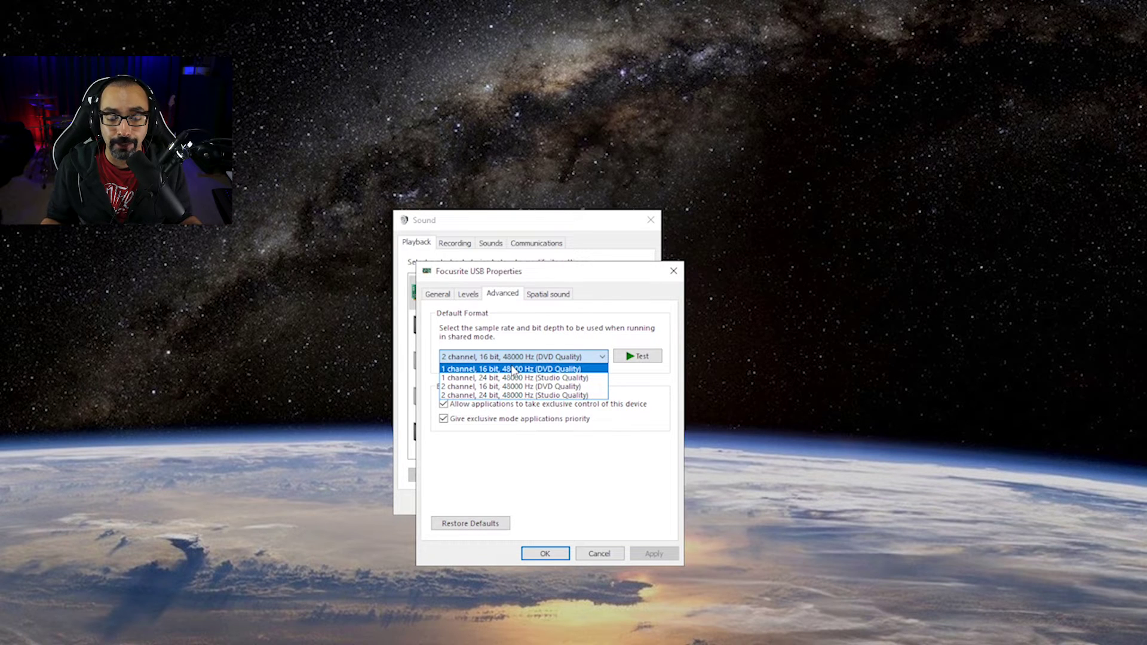
click(562, 387)
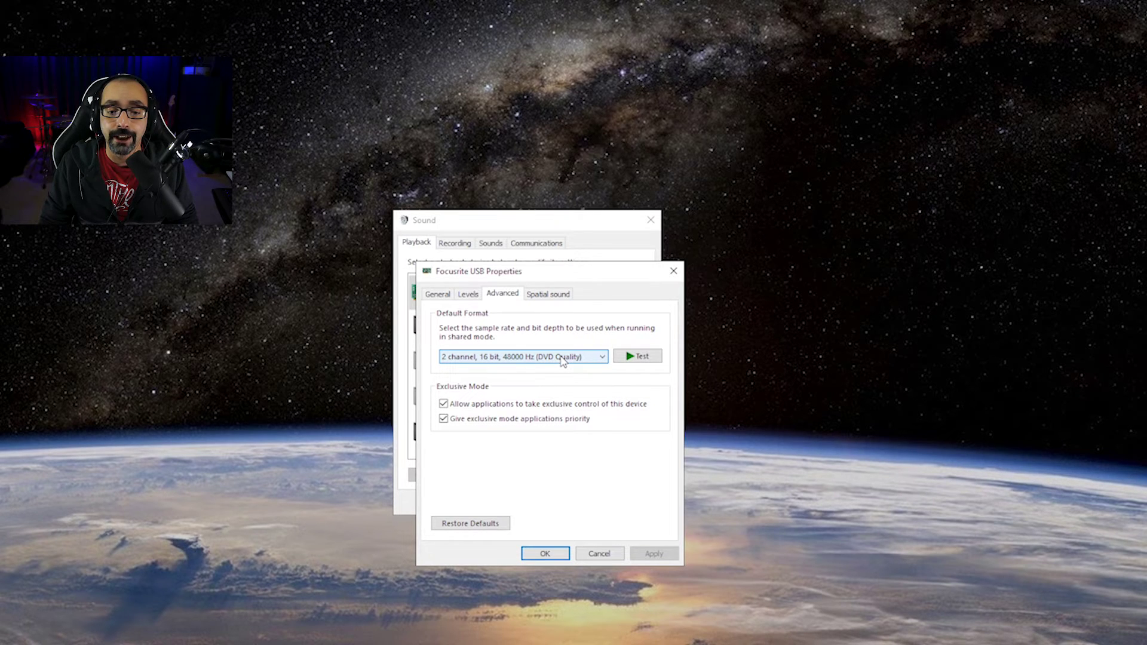
click(530, 357)
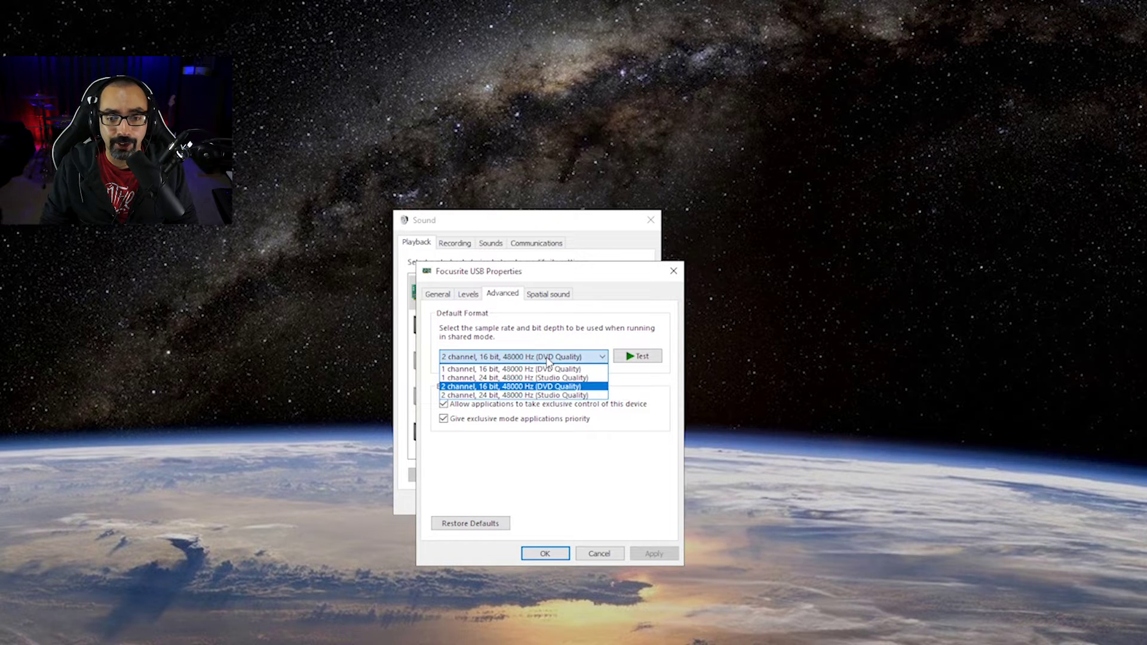
click(542, 388)
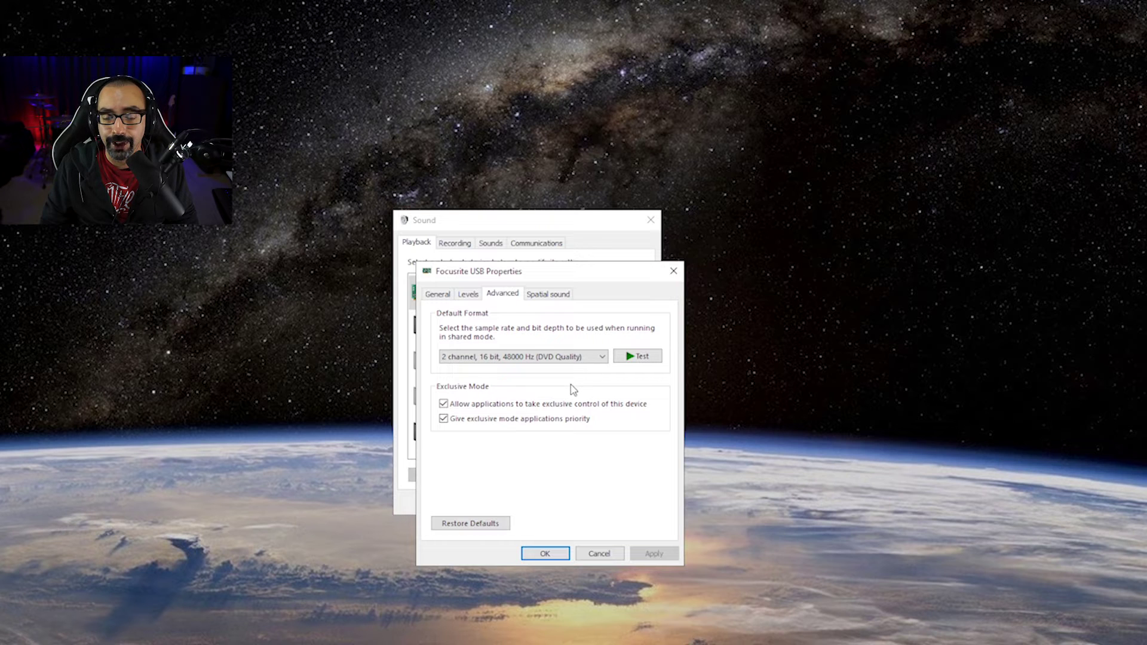
click(545, 554)
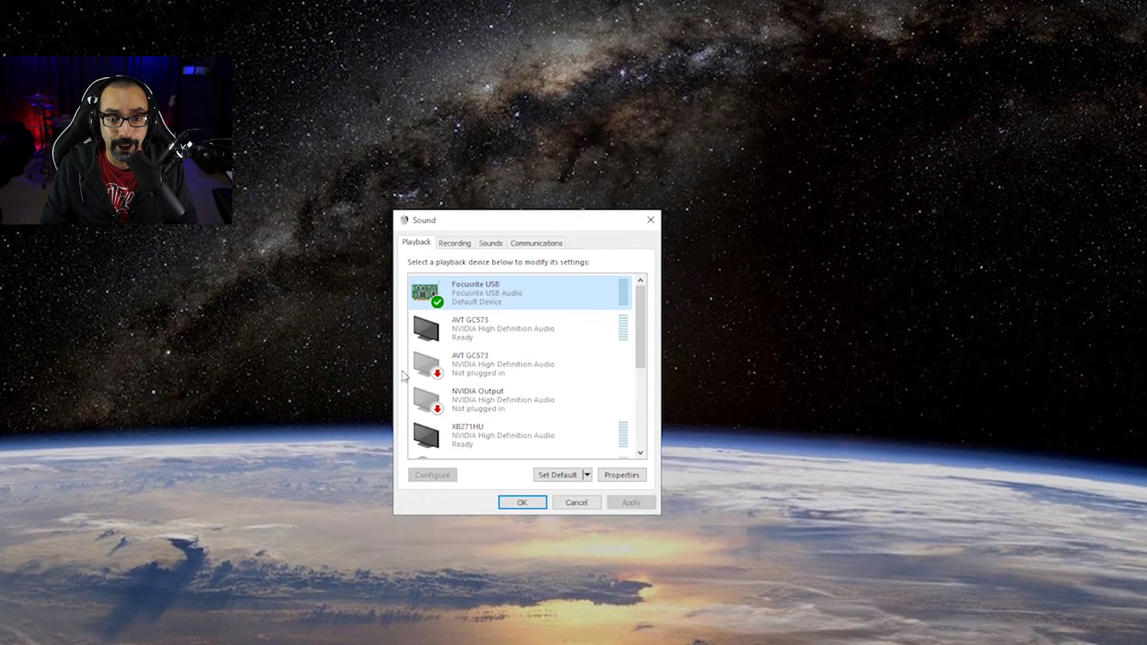
Switch to Recording devices and open Properties for the Focusrite USB recording device.
click(459, 245)
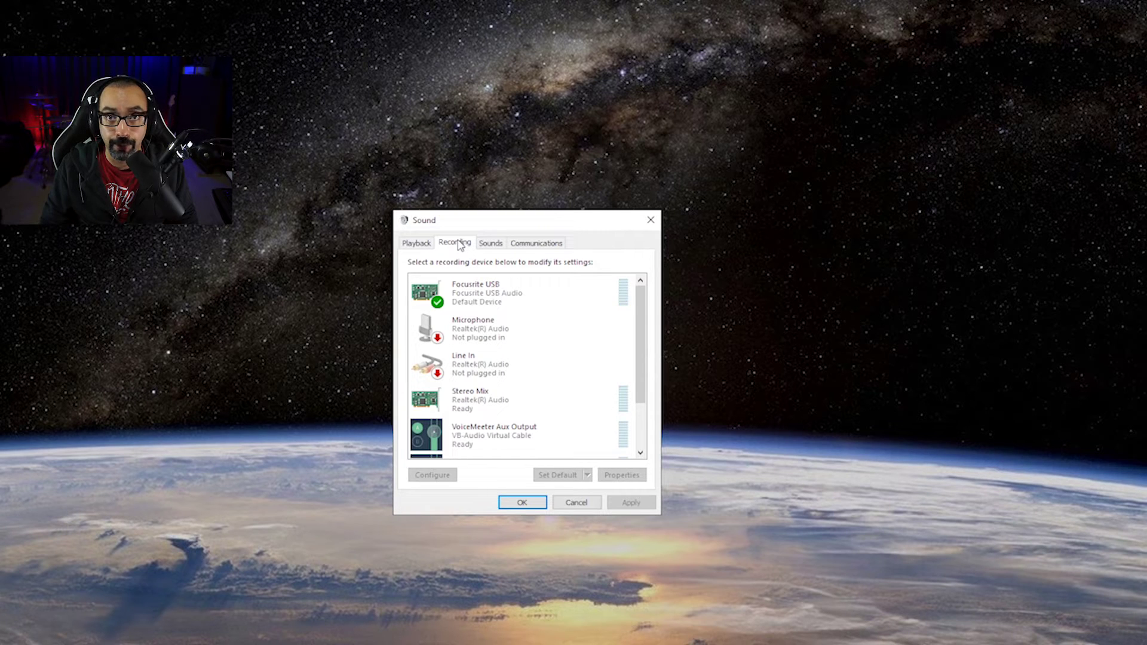
right_click(475, 299)
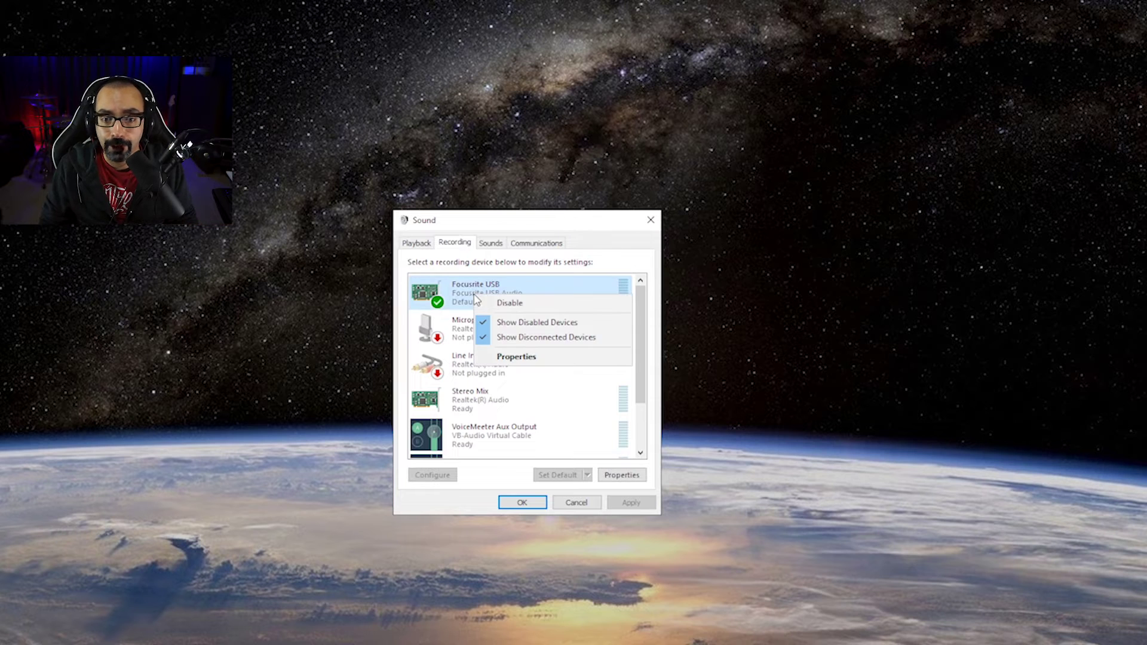
click(529, 356)
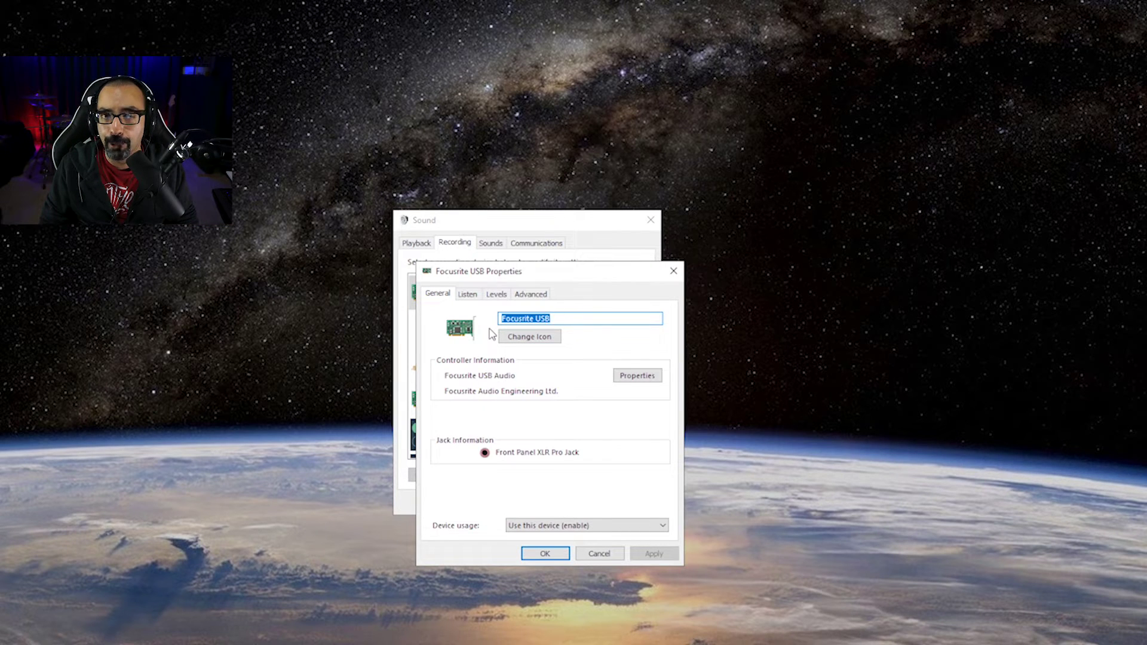
Check the Focusrite USB recording level sits at 100, then view its Advanced format settings.
click(501, 300)
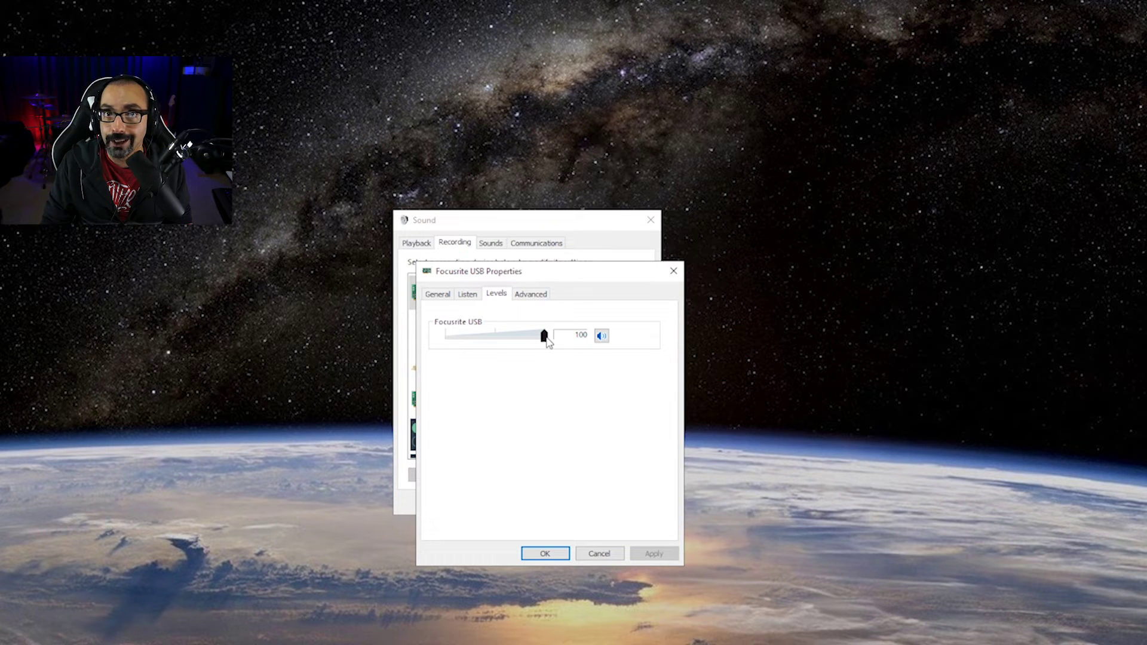
drag(546, 339, 527, 340)
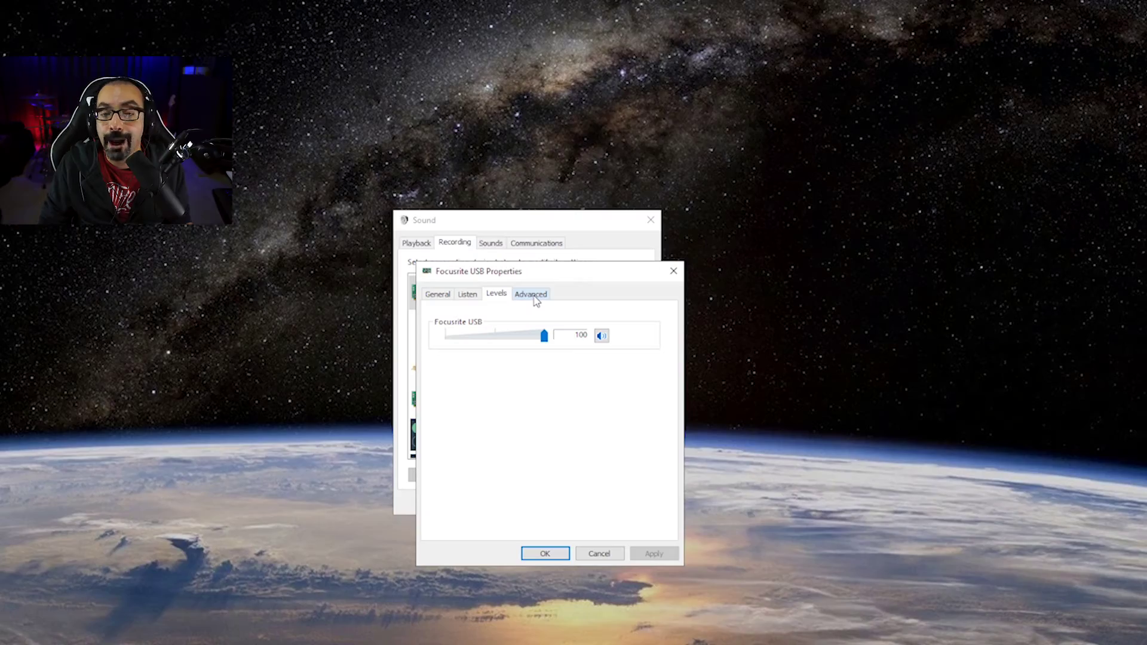
click(531, 295)
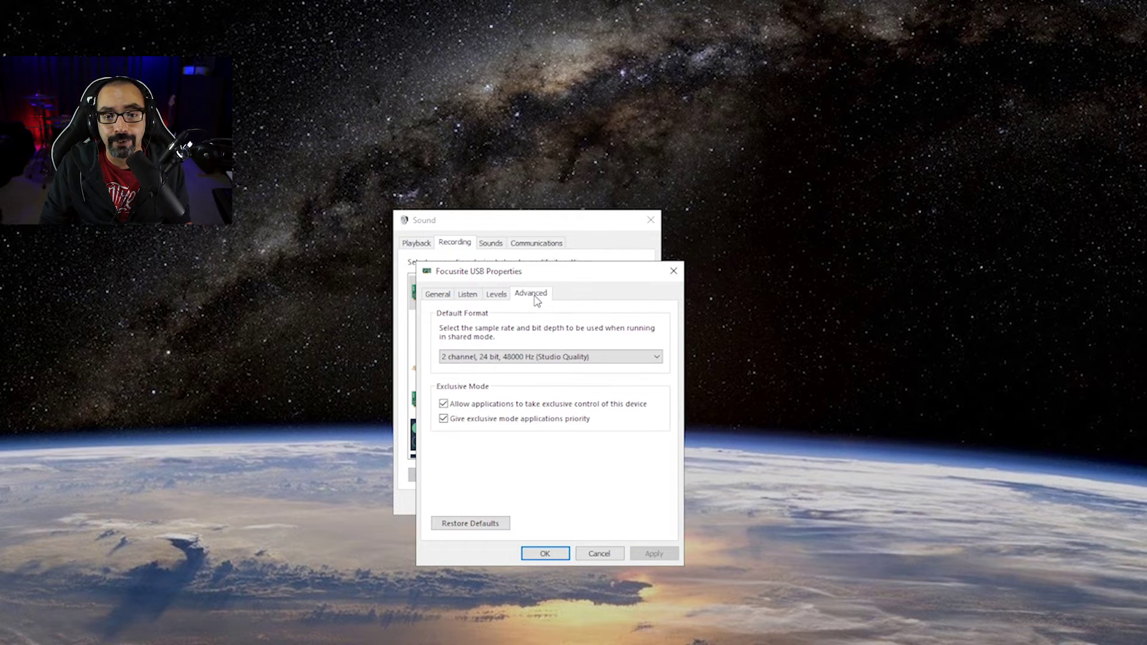
Keep the recording Default Format at 2 channel, 24 bit, 48000 Hz (Studio Quality) and confirm with OK.
click(542, 359)
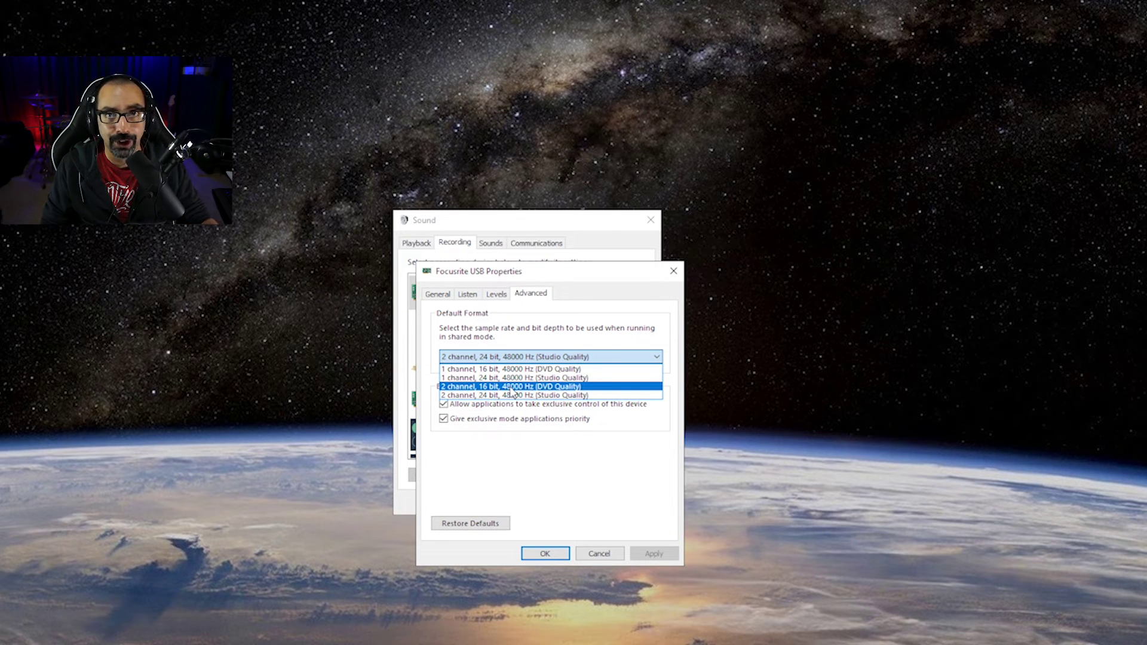
click(535, 431)
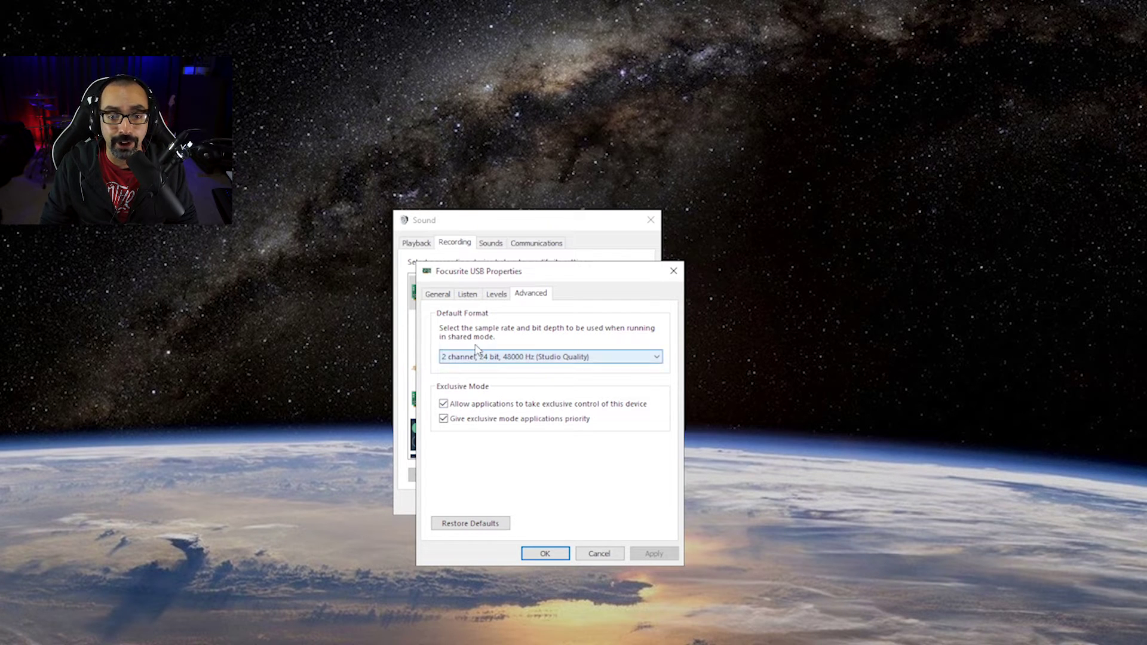
click(543, 553)
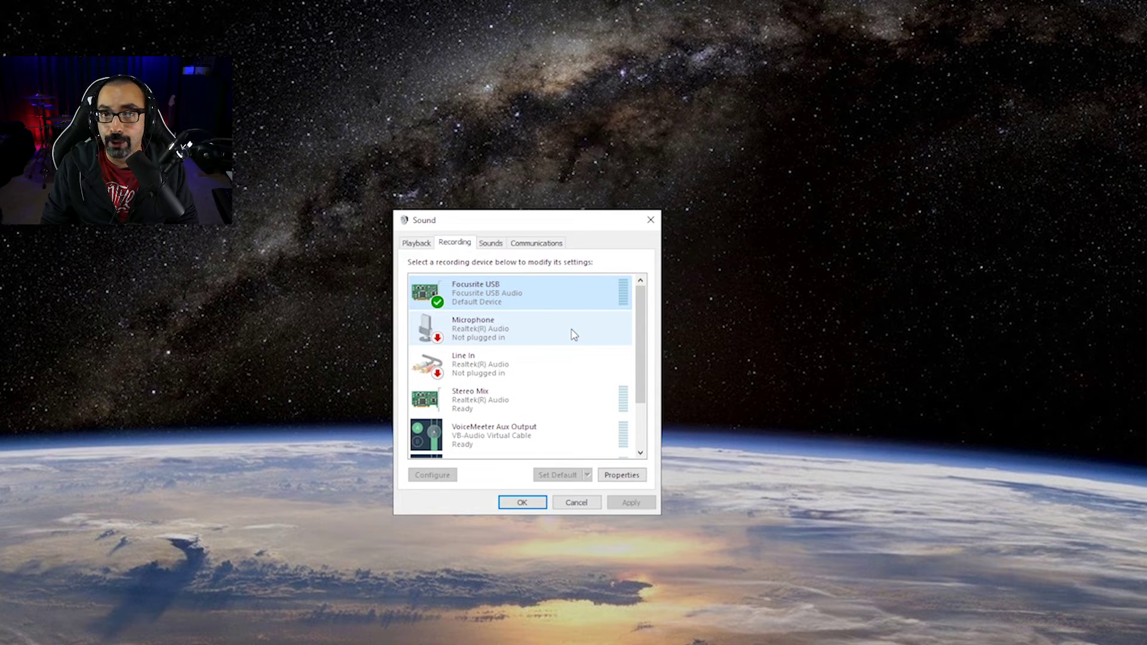
right_click(490, 300)
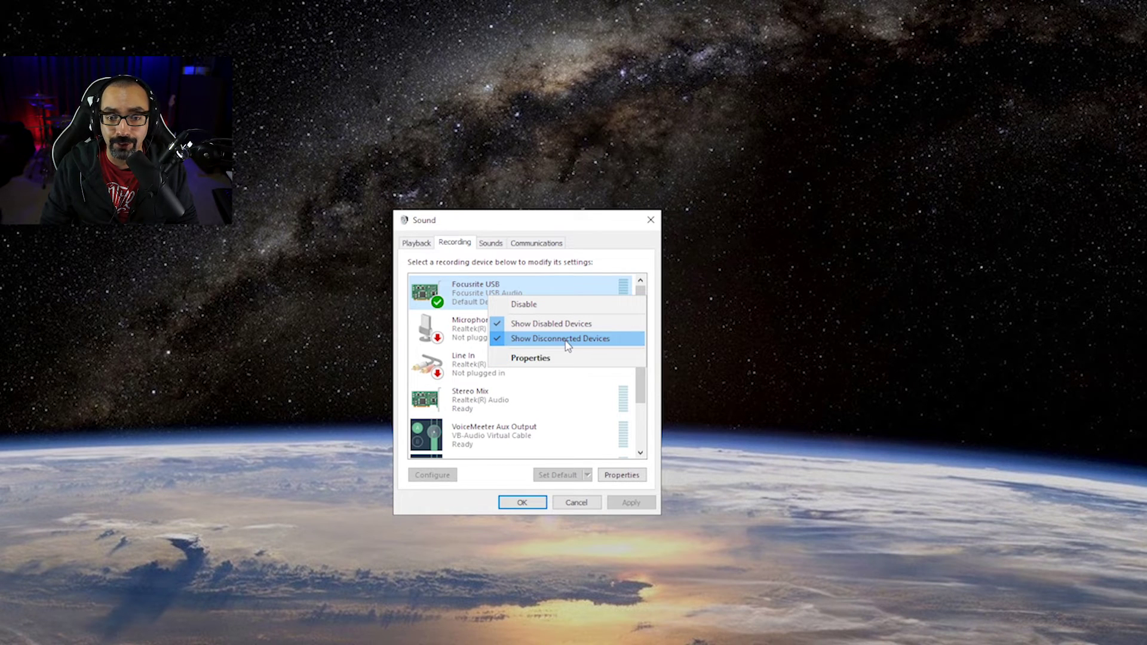
right_click(469, 338)
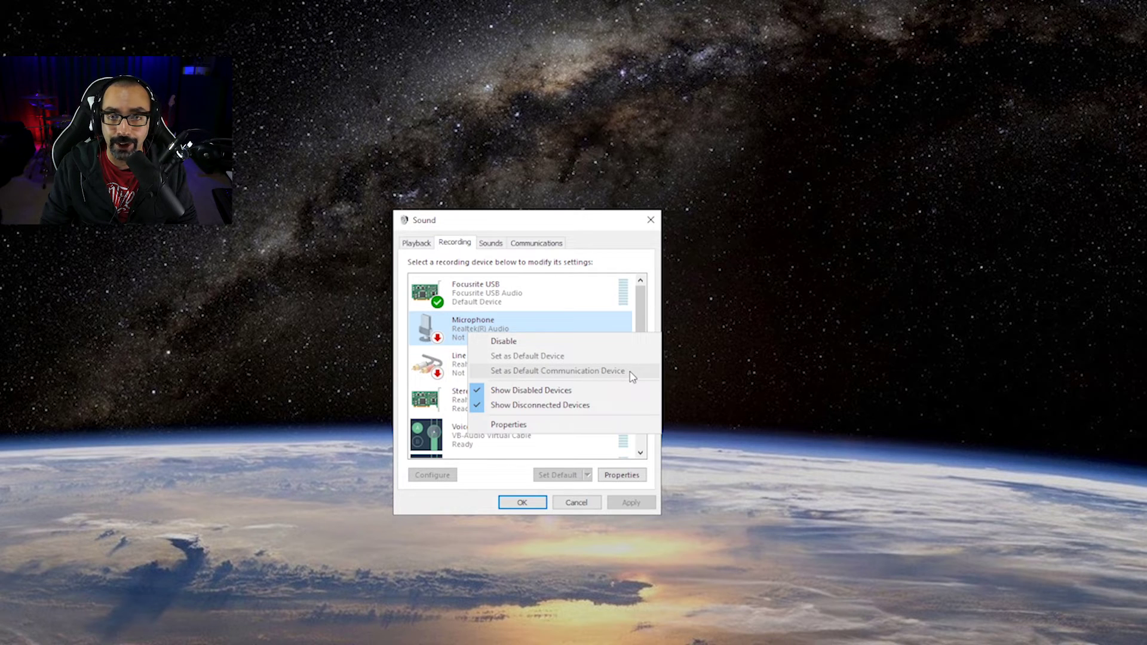
right_click(505, 294)
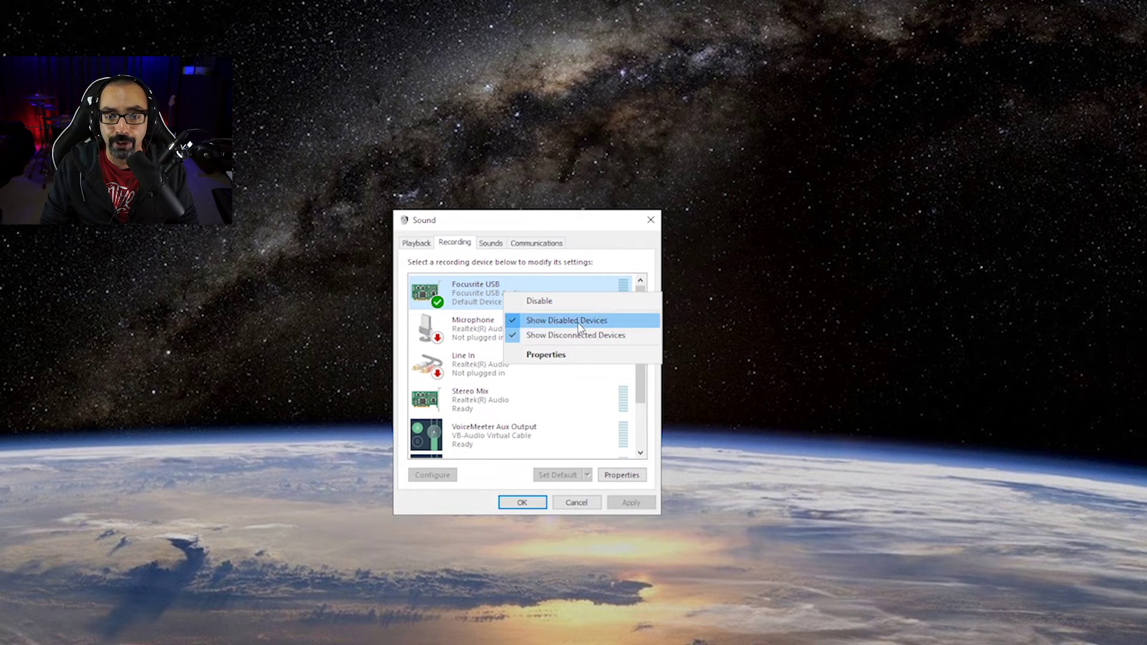
click(603, 257)
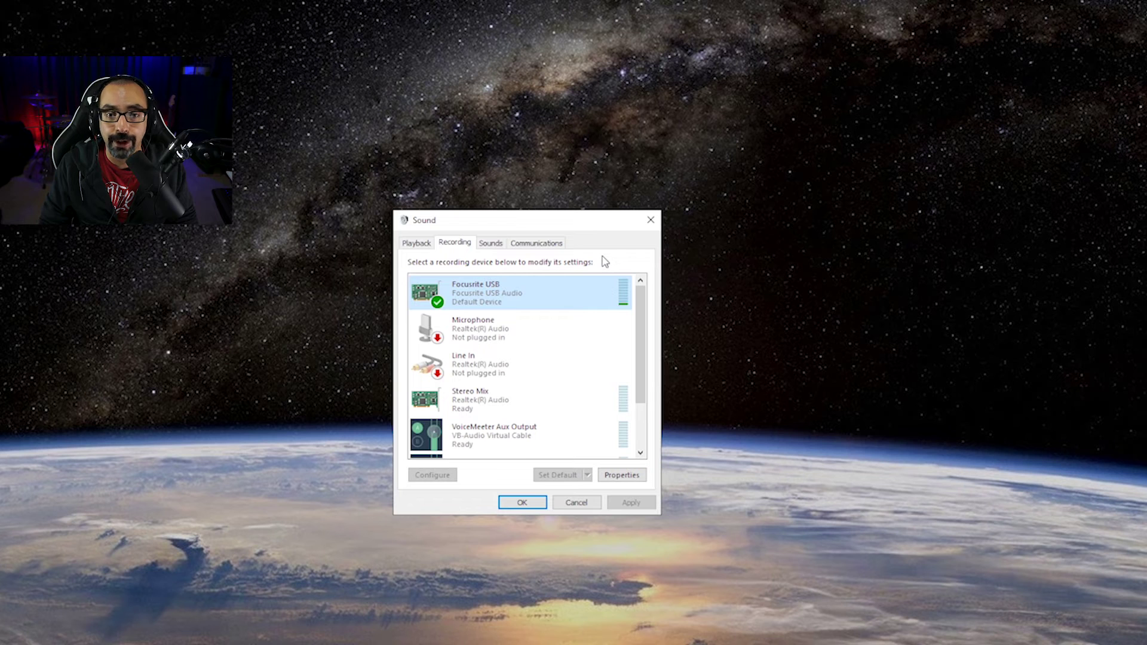
Review the Focusrite USB playback device's options without changing them, then close the Sound dialog.
key(ctrl+shift+Tab)
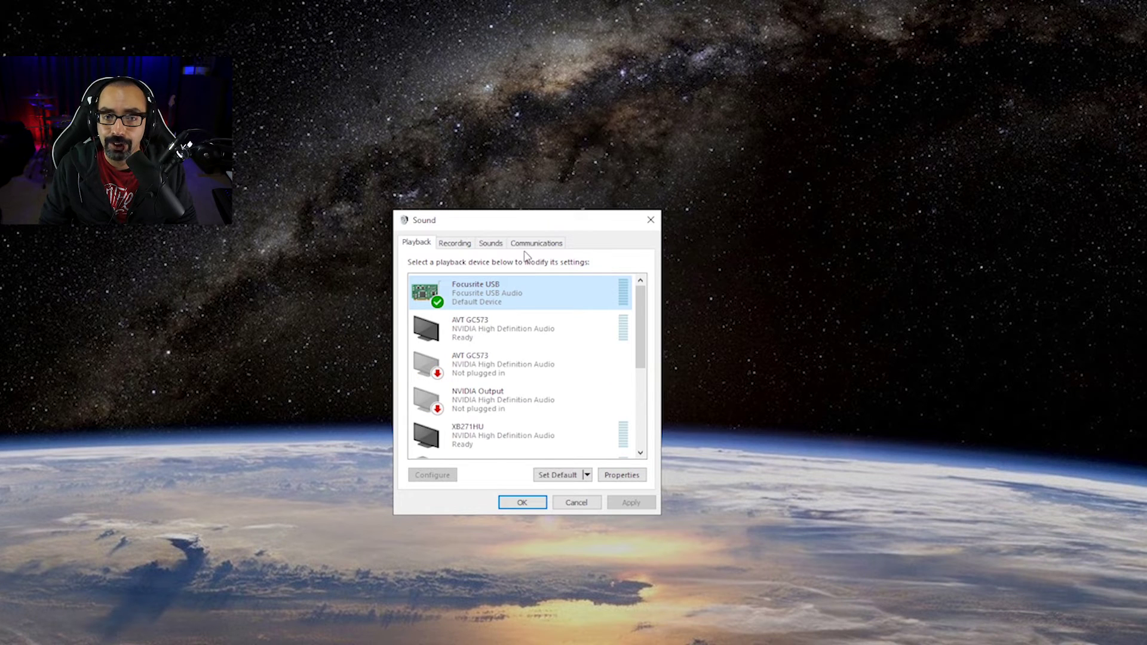
right_click(506, 302)
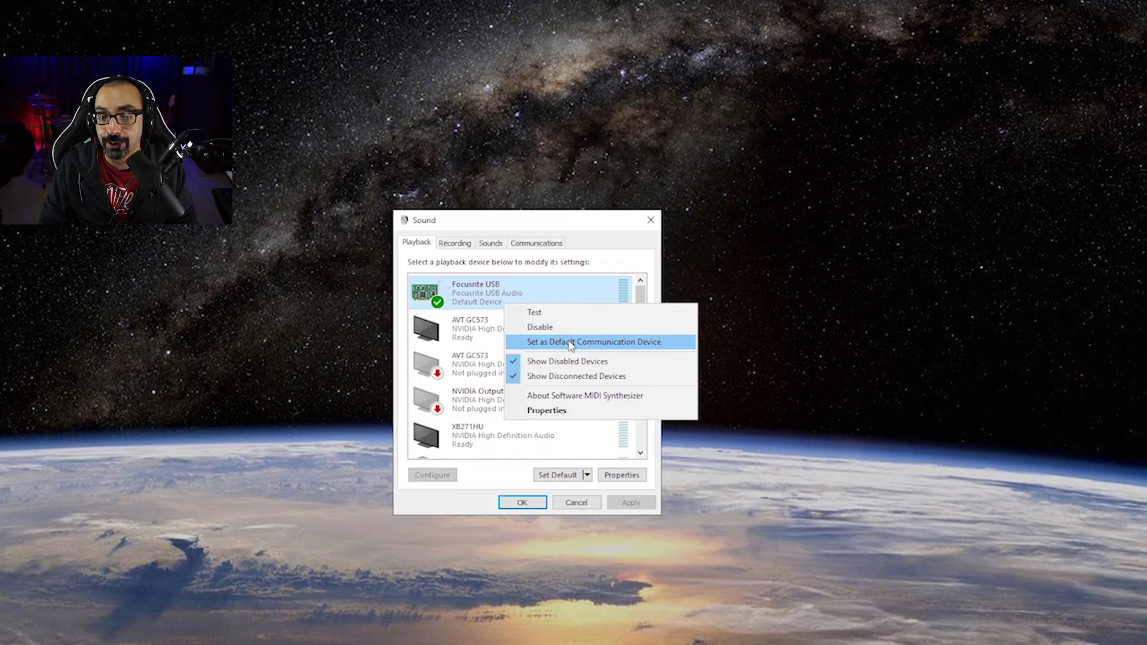
click(599, 249)
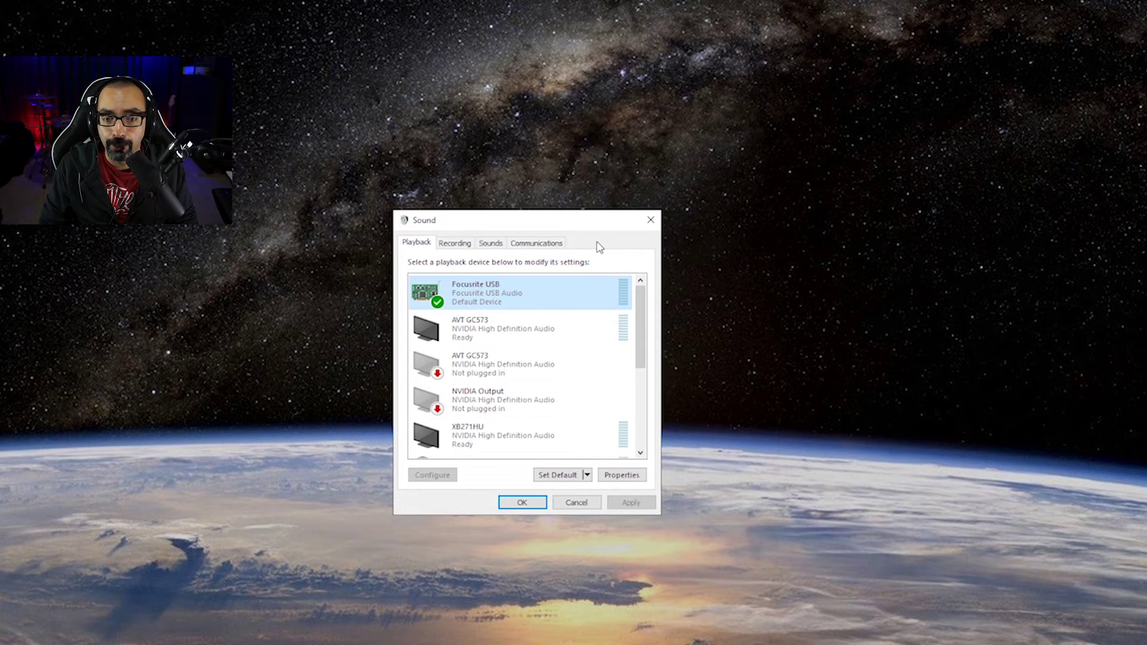
right_click(512, 296)
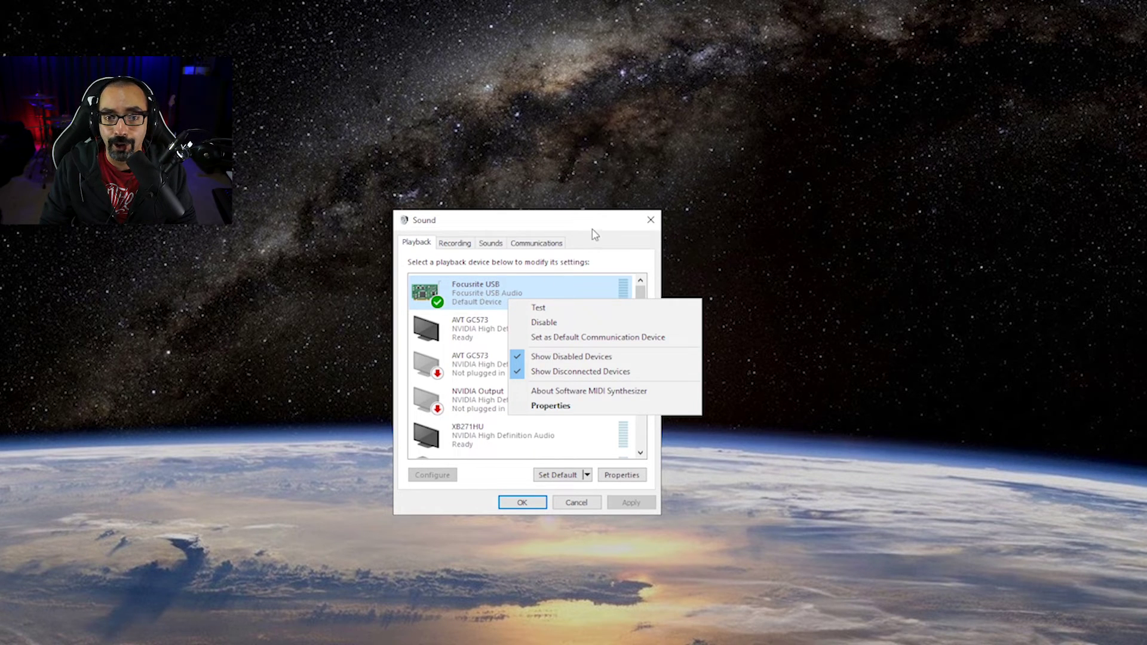
click(577, 500)
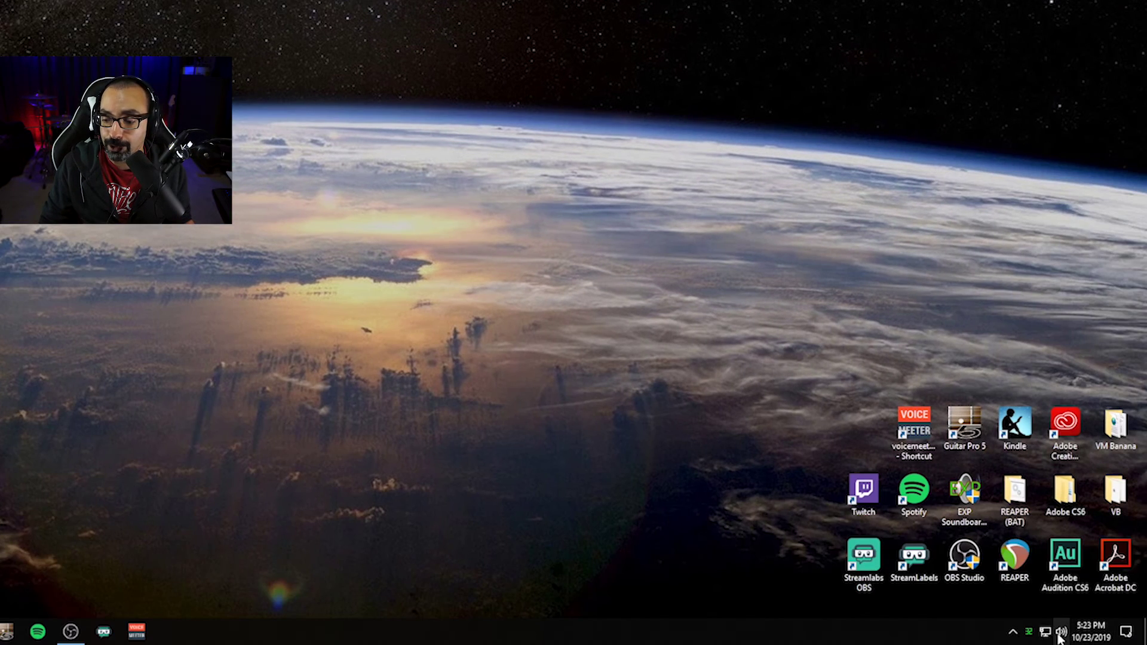
Check the tray's playback device list to confirm Focusrite USB is selected, then close it.
click(1059, 637)
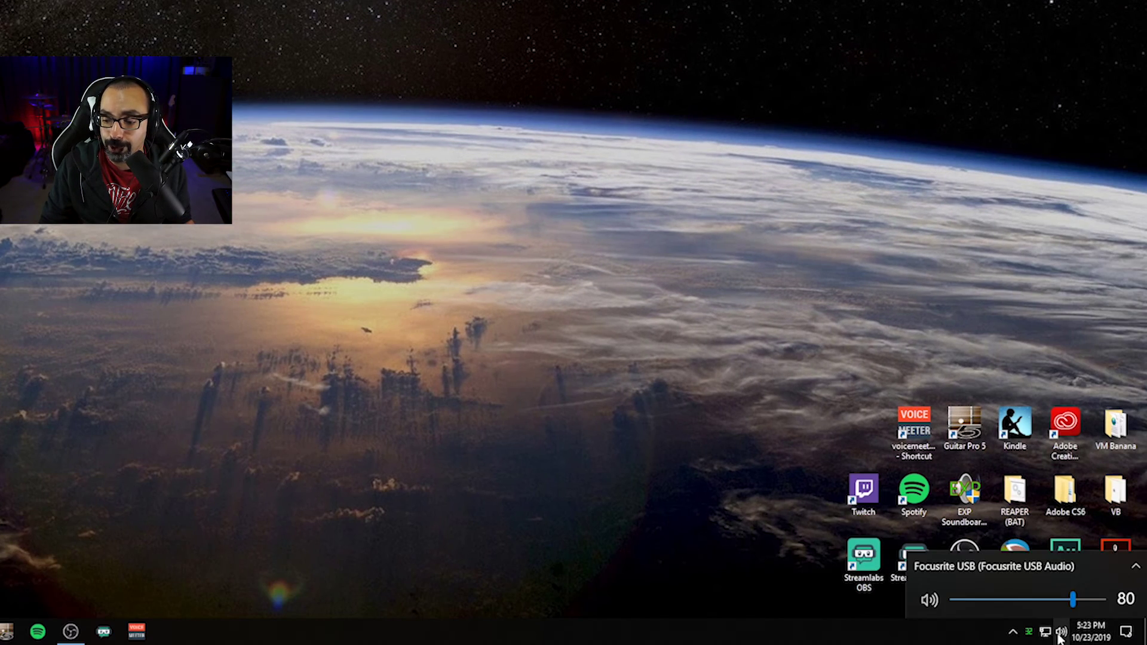
click(1060, 560)
scroll(1058, 558, down, 4)
scroll(1068, 545, up, 4)
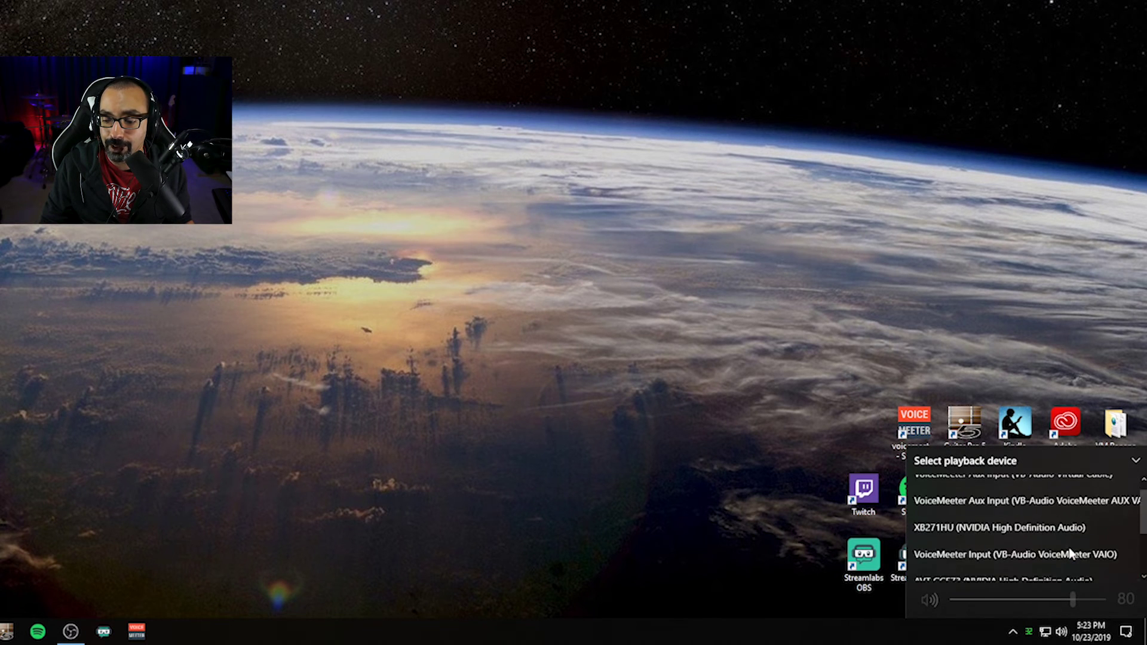
click(822, 320)
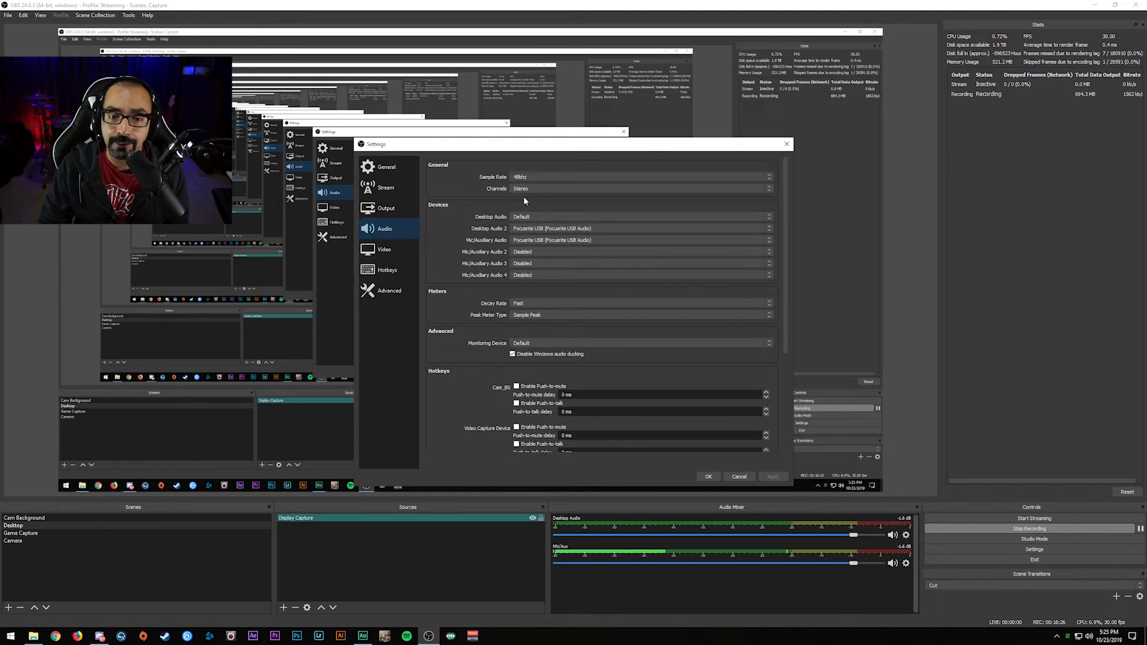
Keep OBS's sample rate at 48 kHz and bring up the Desktop Audio source's gear options.
click(554, 175)
click(551, 178)
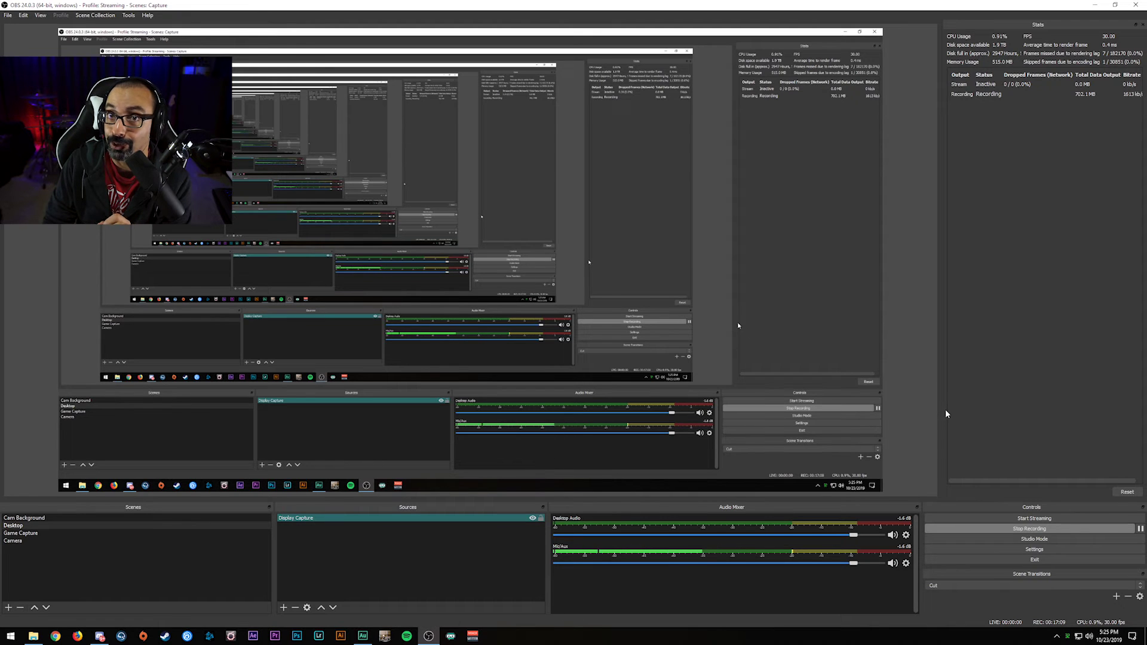
click(906, 535)
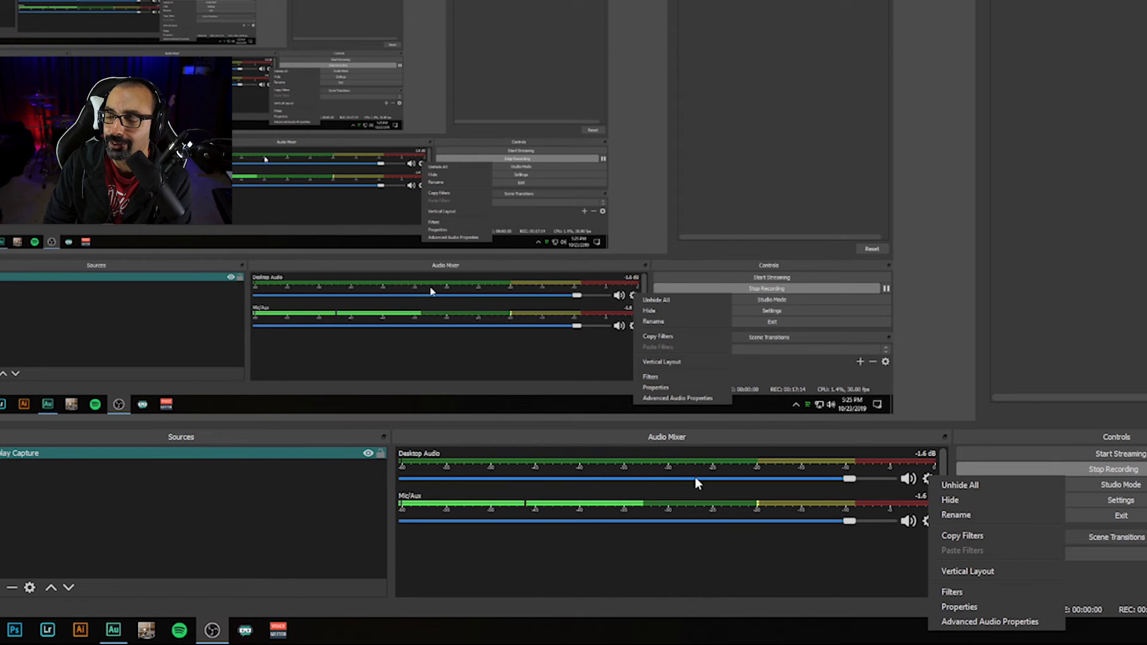
Confirm the Desktop Audio source's Device reads Default and close its properties.
click(960, 607)
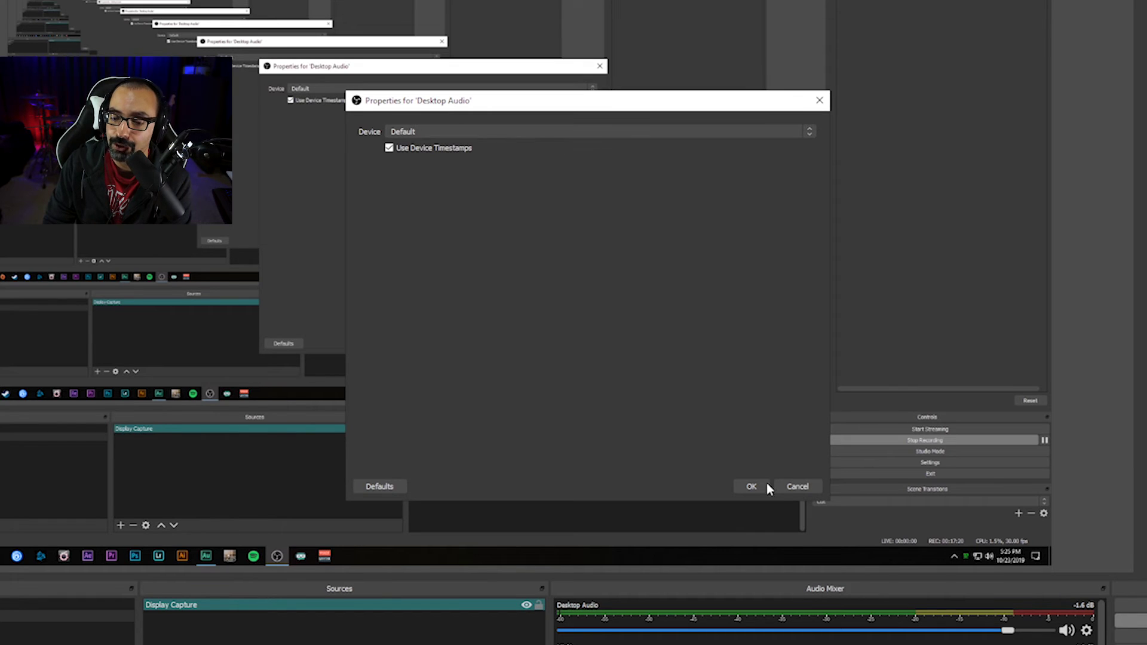
key(Escape)
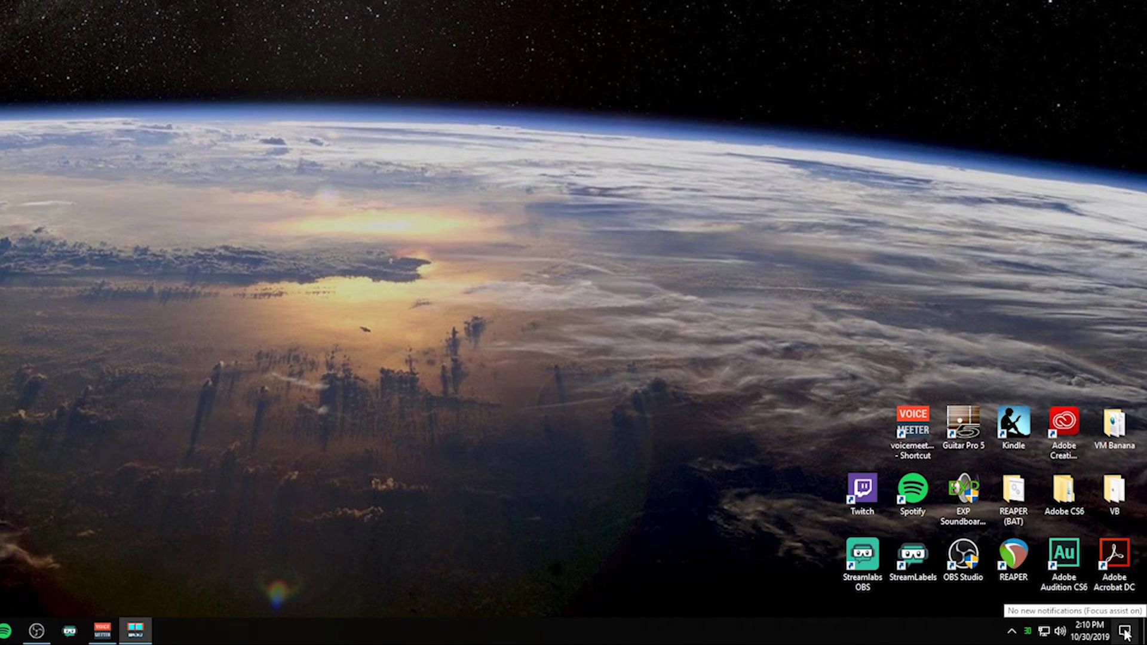
click(1132, 637)
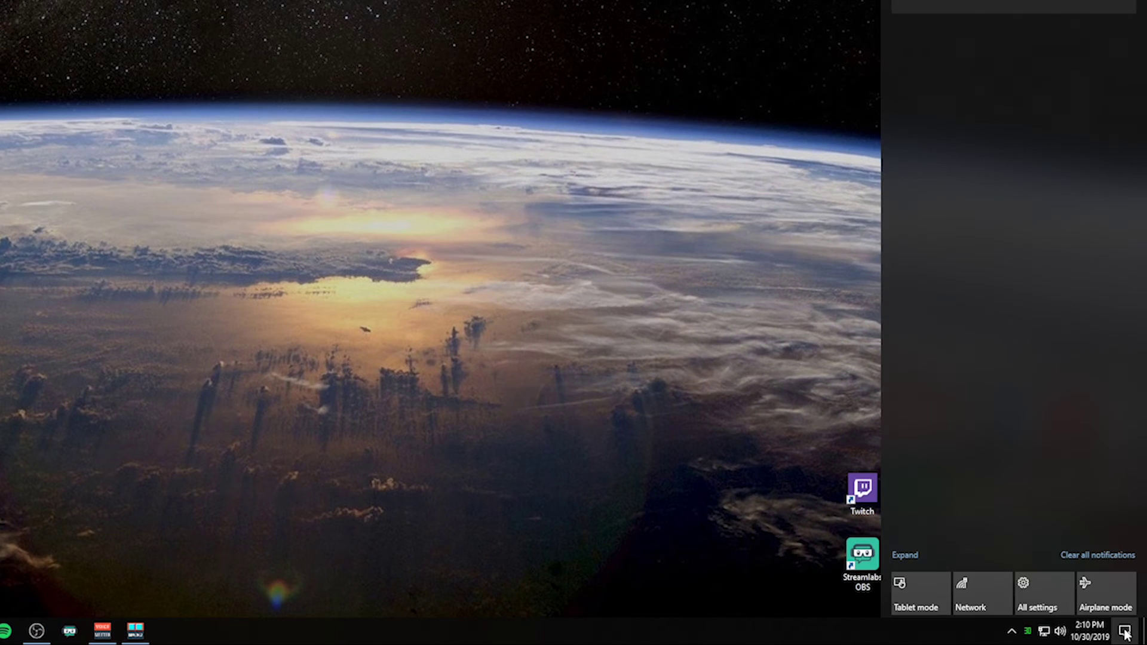
Go to System > Sound > App volume and device preferences and keep Adobe Audition's output on Default.
click(1044, 598)
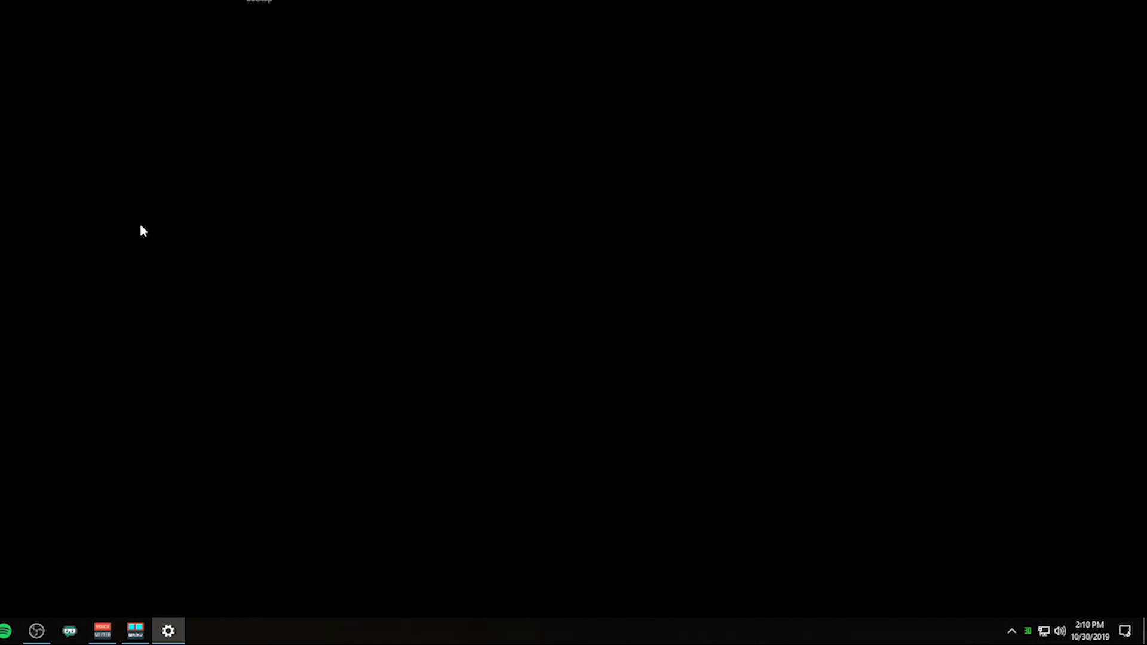
click(474, 178)
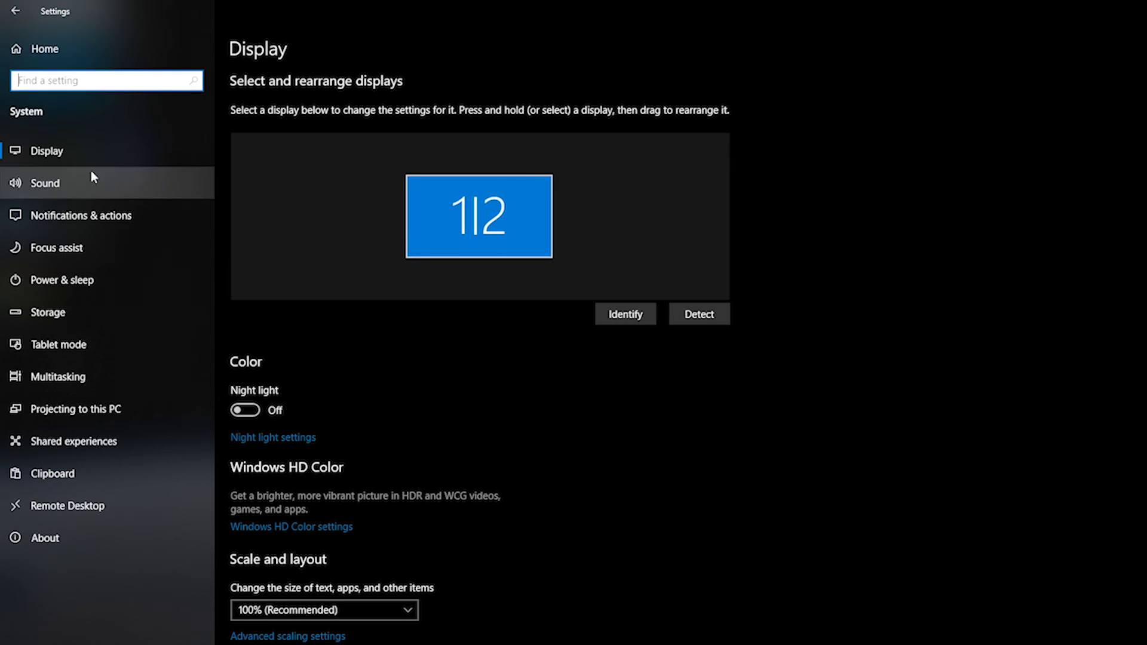
click(66, 181)
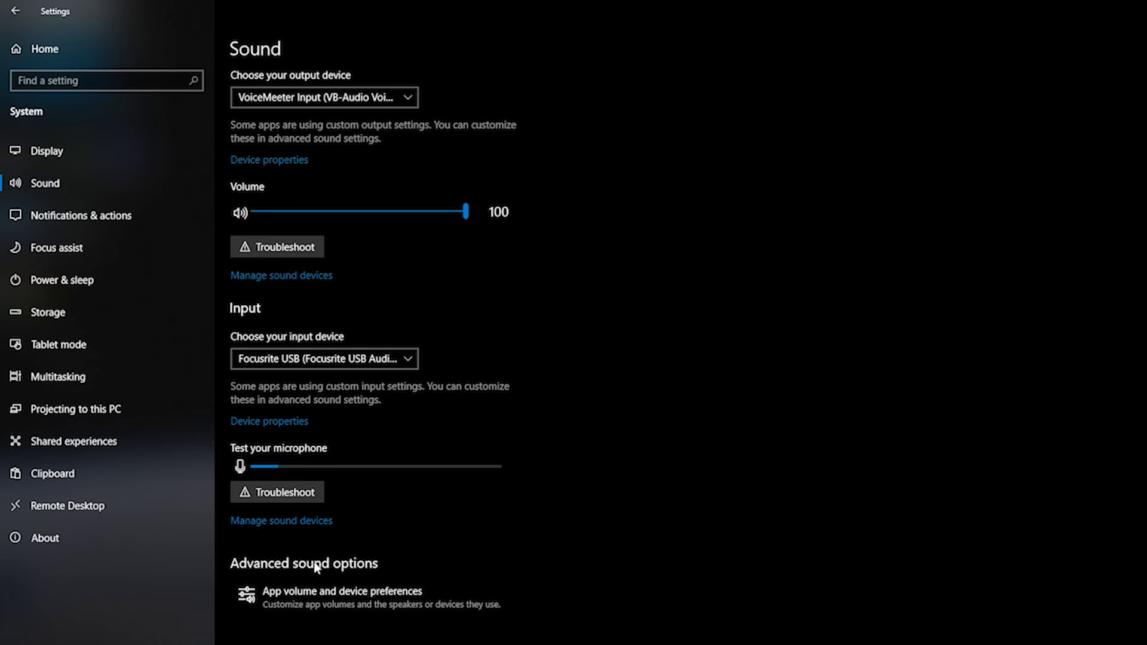
click(325, 602)
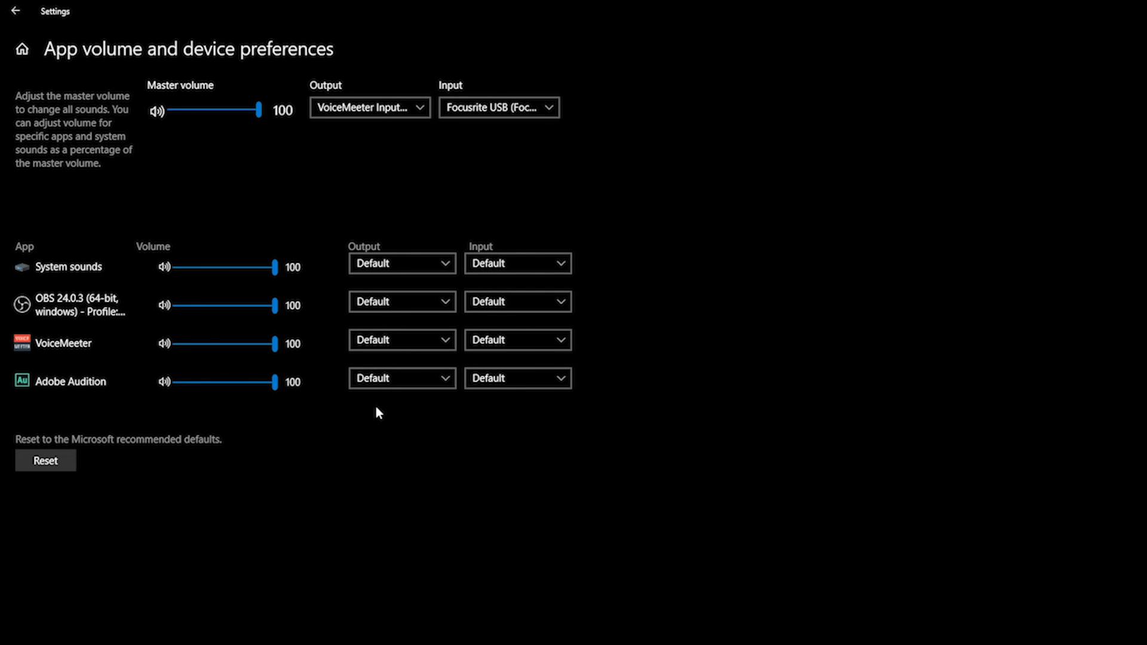
click(413, 379)
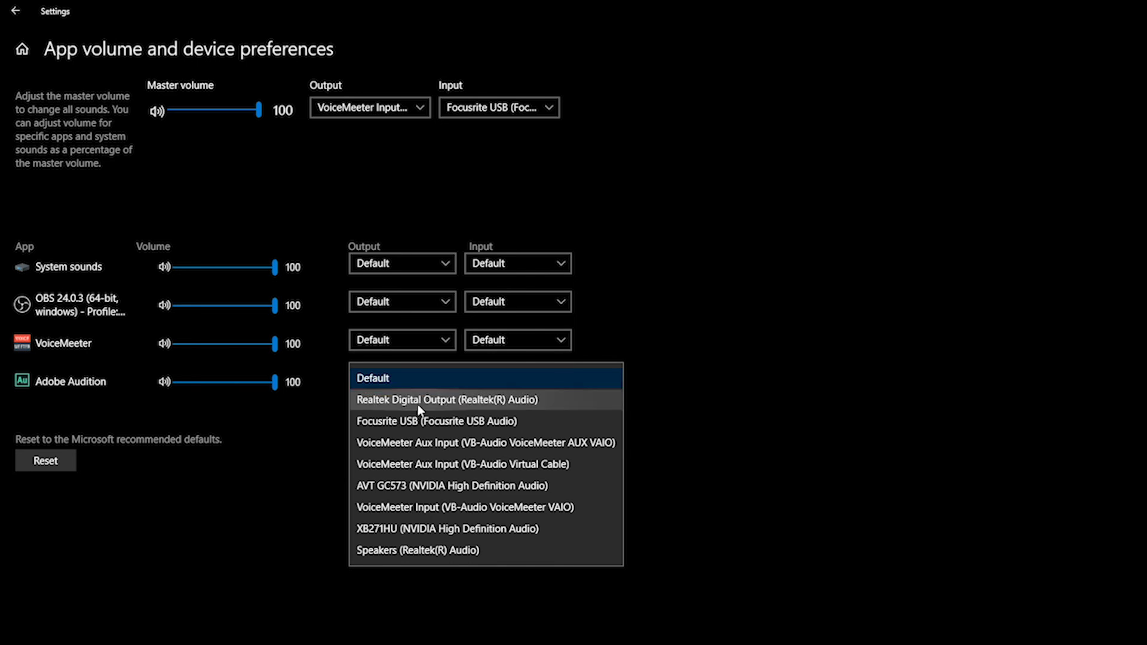
click(249, 533)
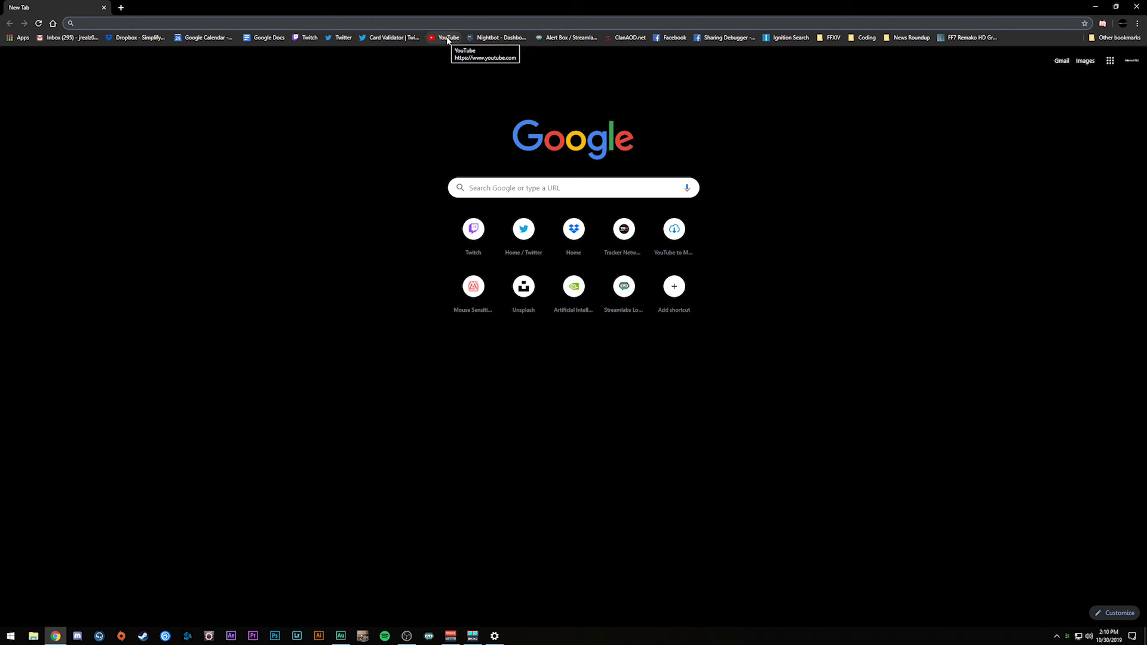
click(446, 39)
Open the YouTube account's own channel in Chrome, then return to the per-app sound preferences.
click(1119, 59)
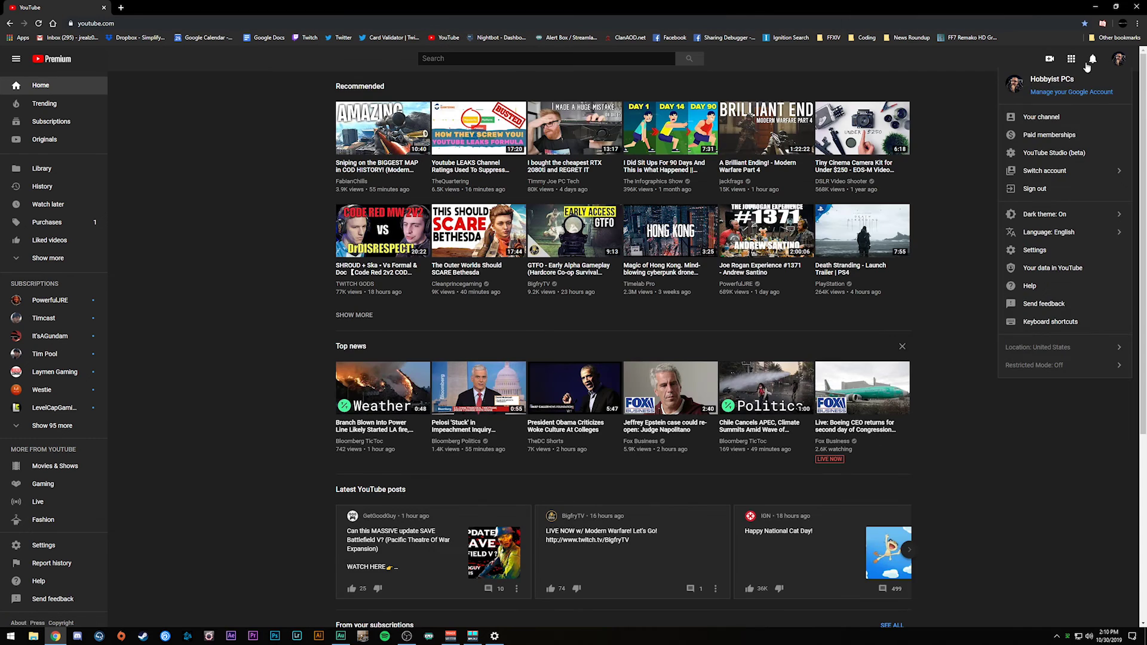
click(1042, 117)
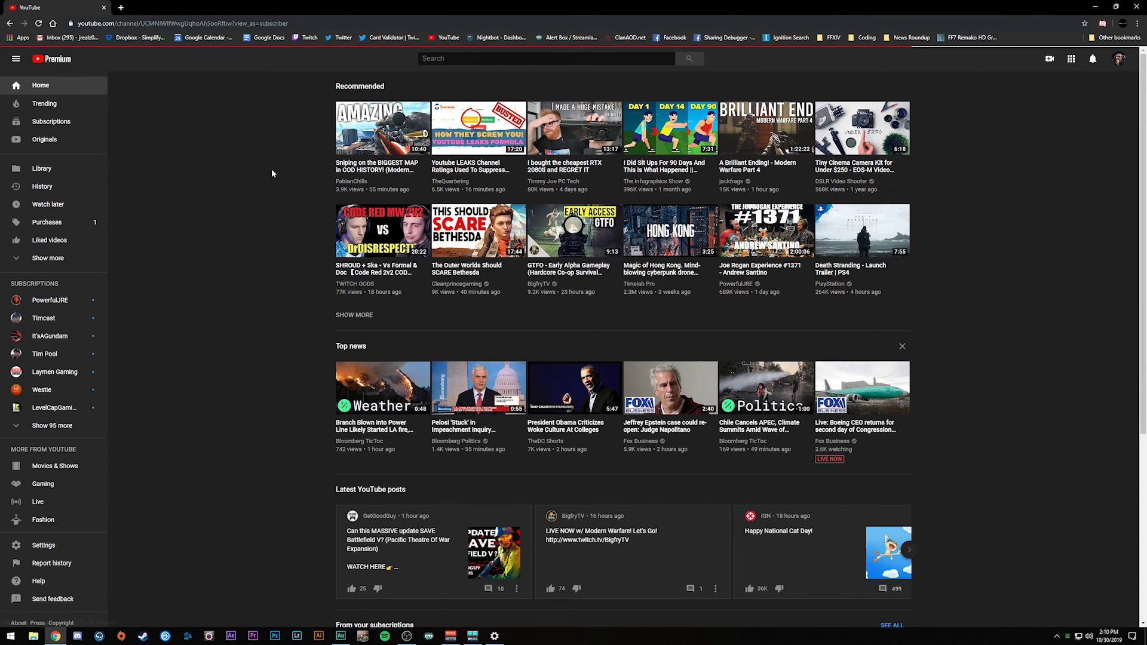
mouse_move(496, 638)
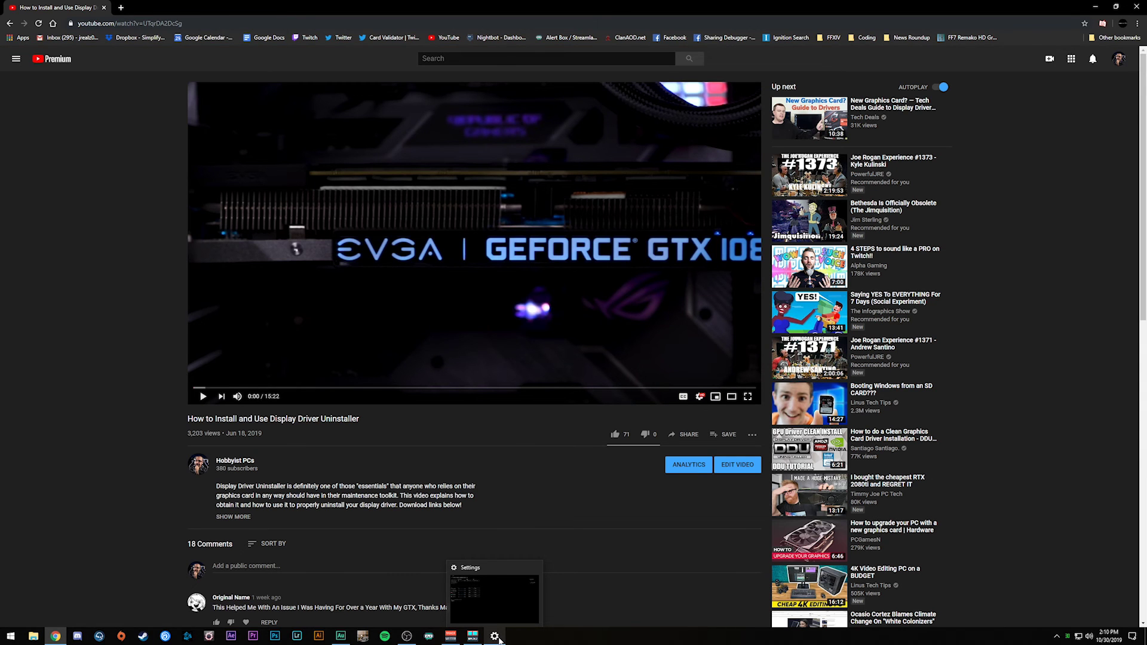
click(496, 637)
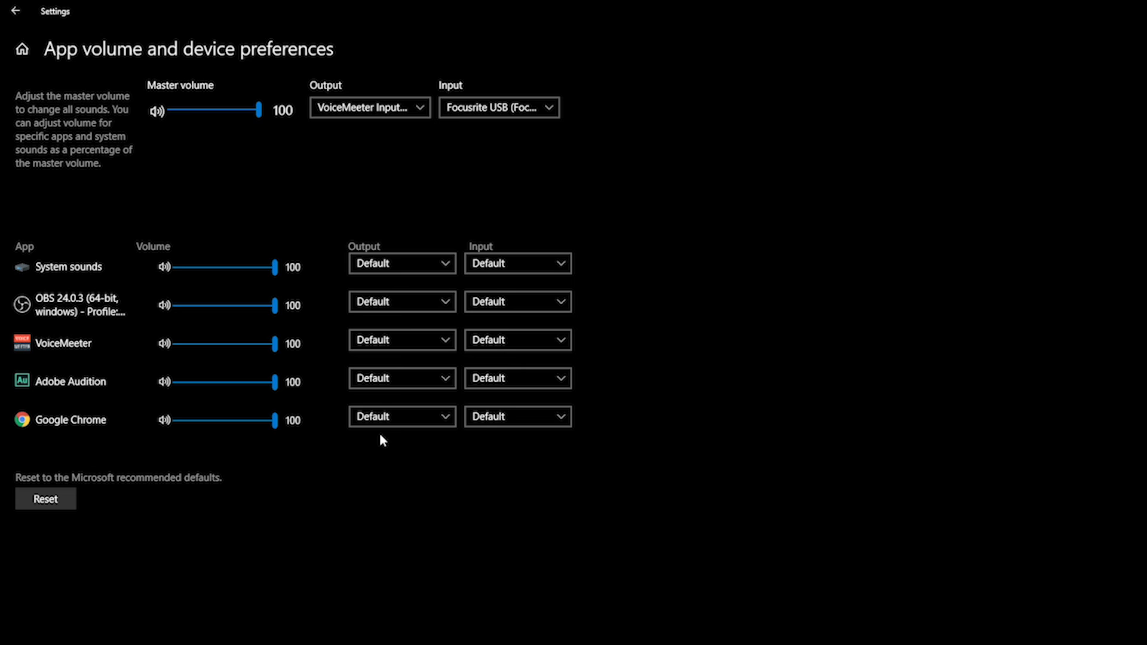
click(402, 419)
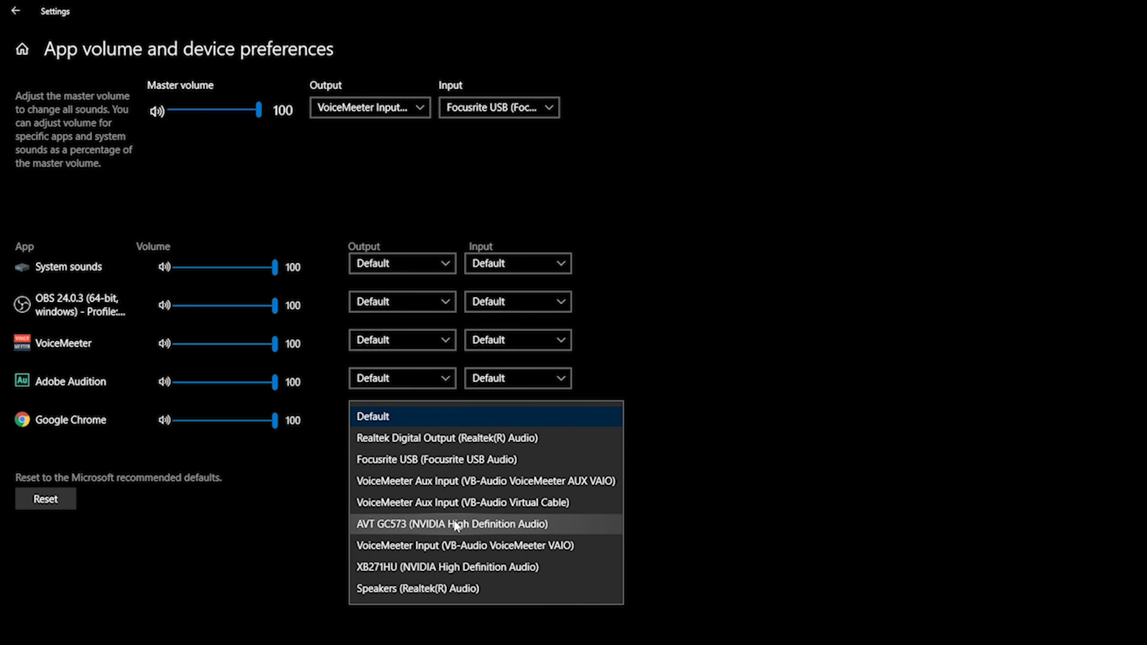
click(247, 544)
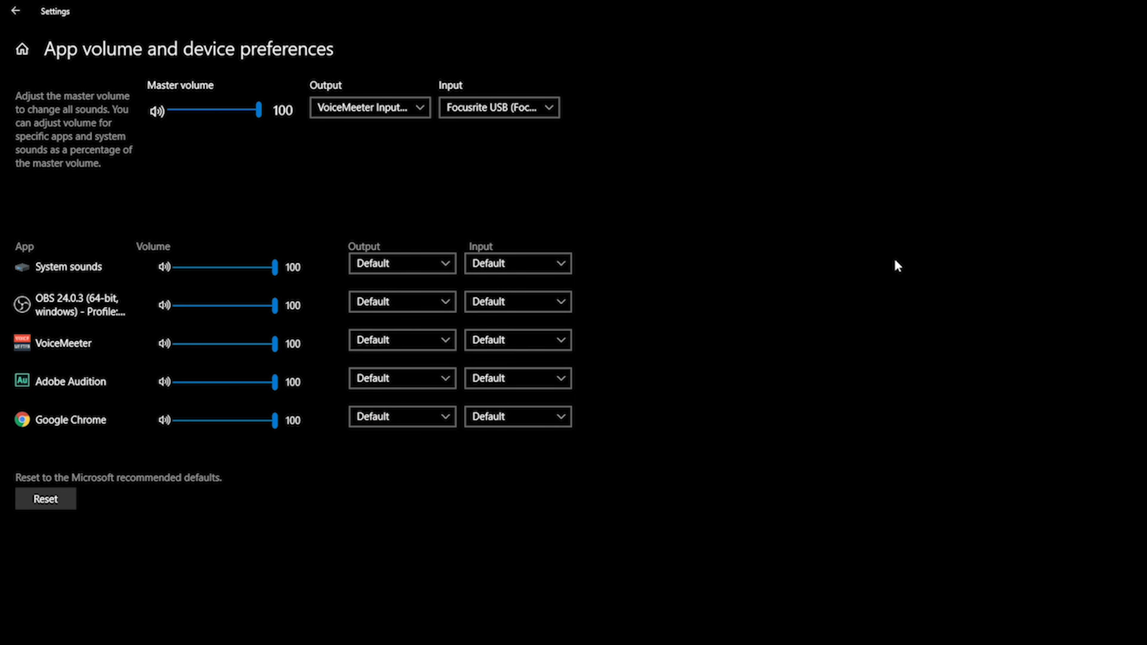